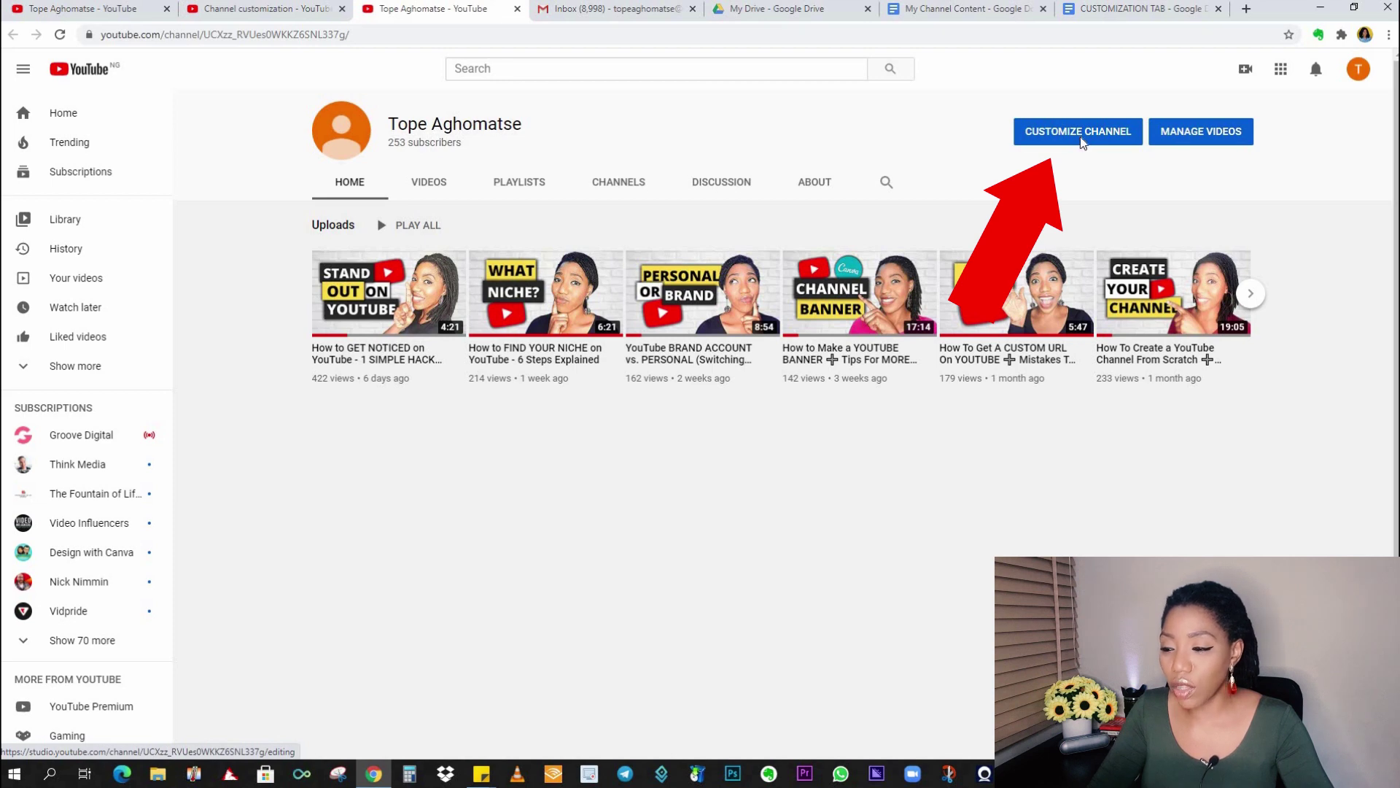
Go from the channel customization page to YouTube Studio via the account menu
left_click(1080, 138)
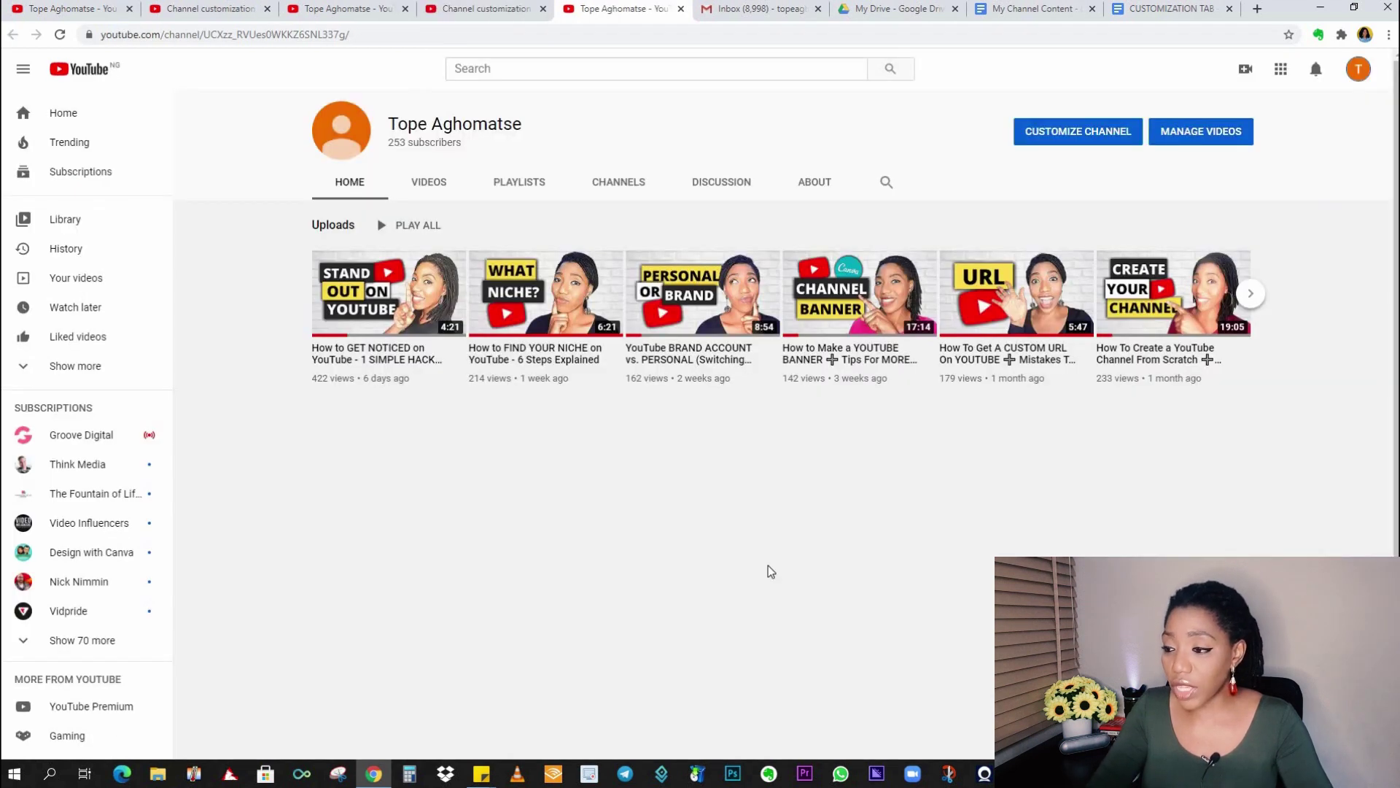
left_click(1358, 81)
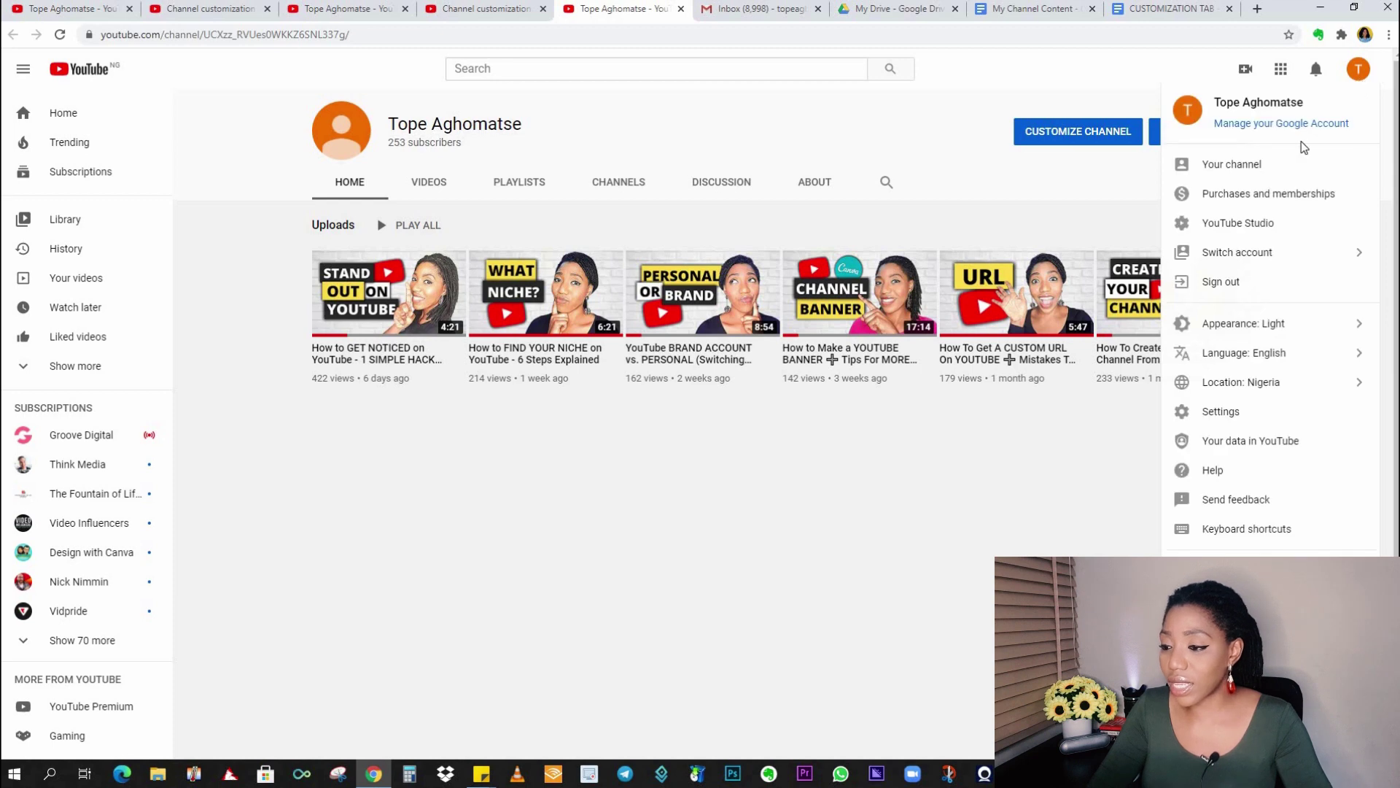
left_click(1259, 235)
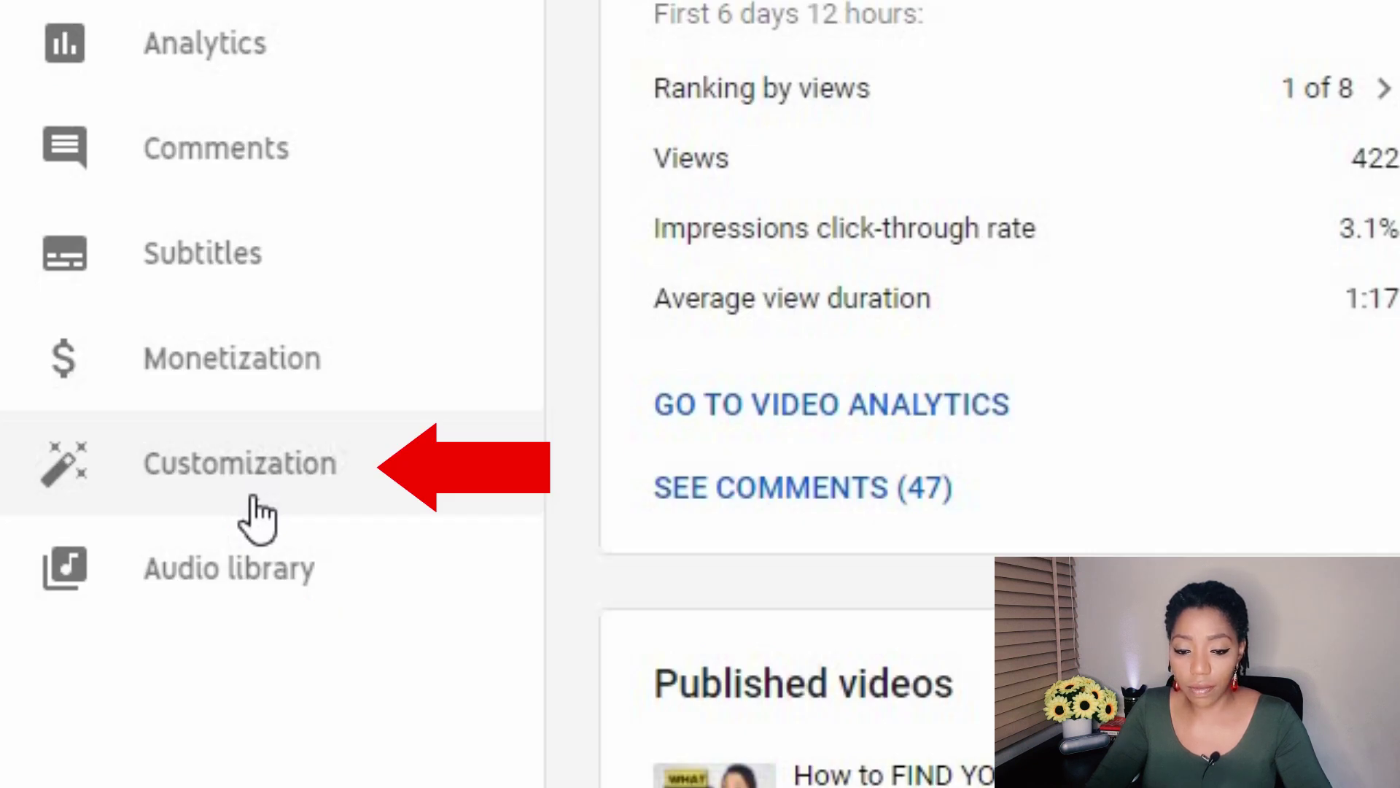
Under Customization, make Welcome To My Channel! the channel trailer for non-subscribers
left_click(252, 497)
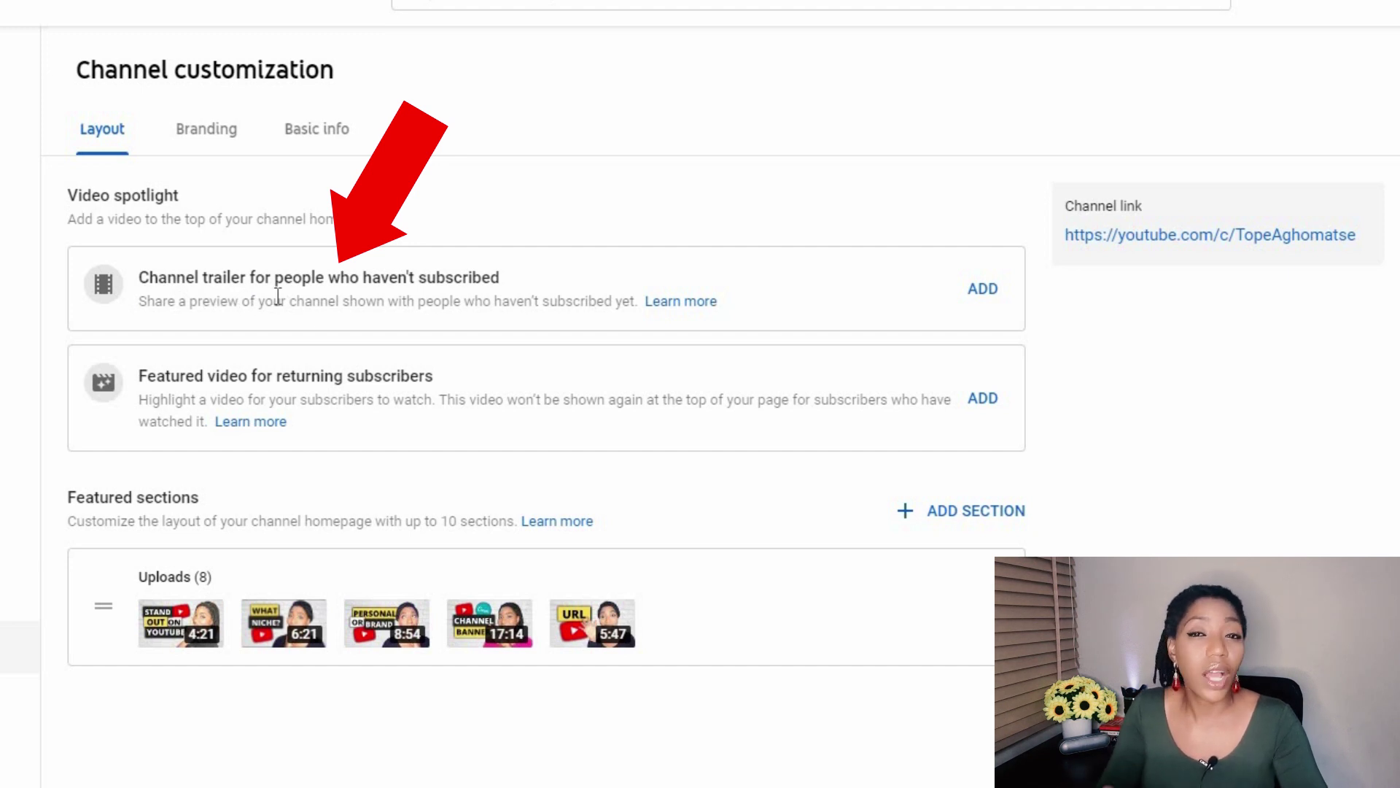
left_click(983, 290)
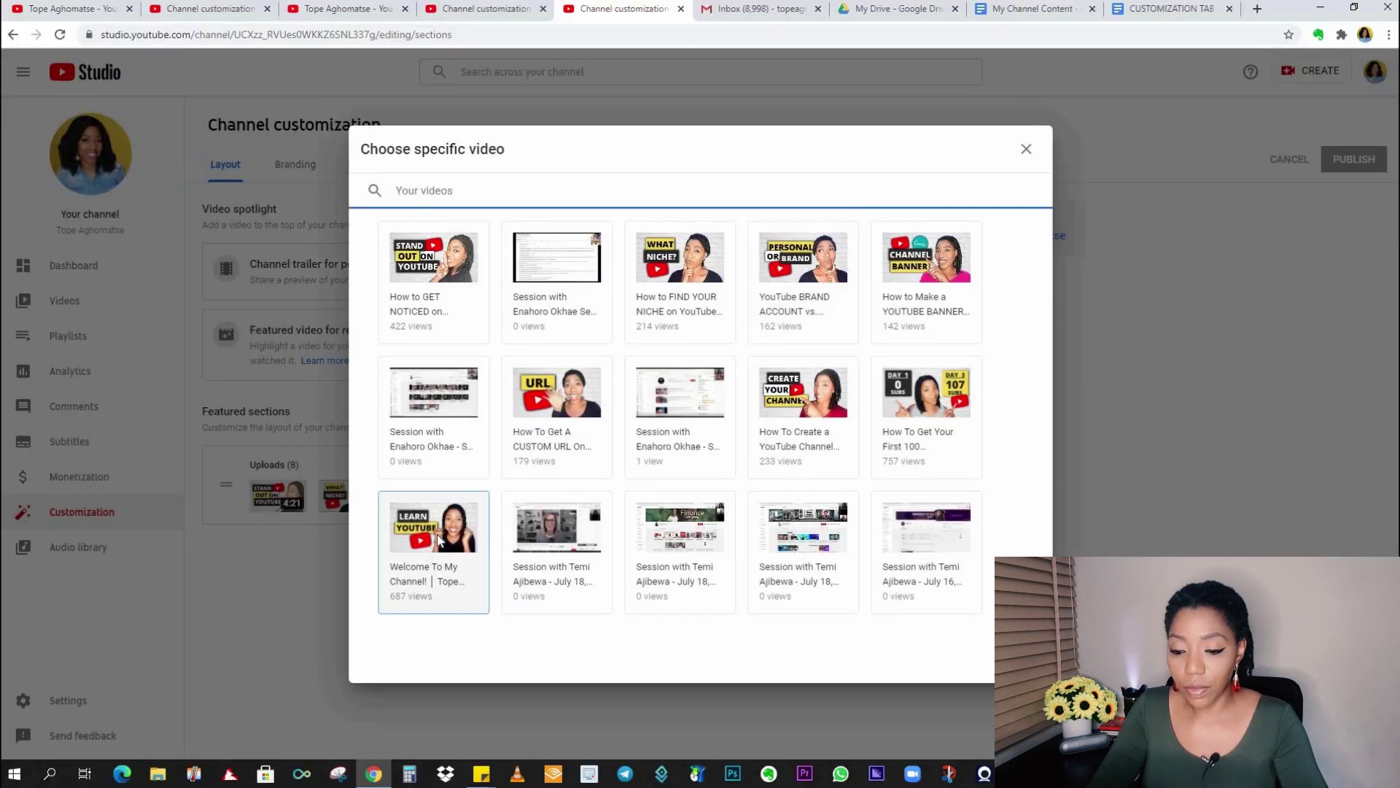
left_click(436, 534)
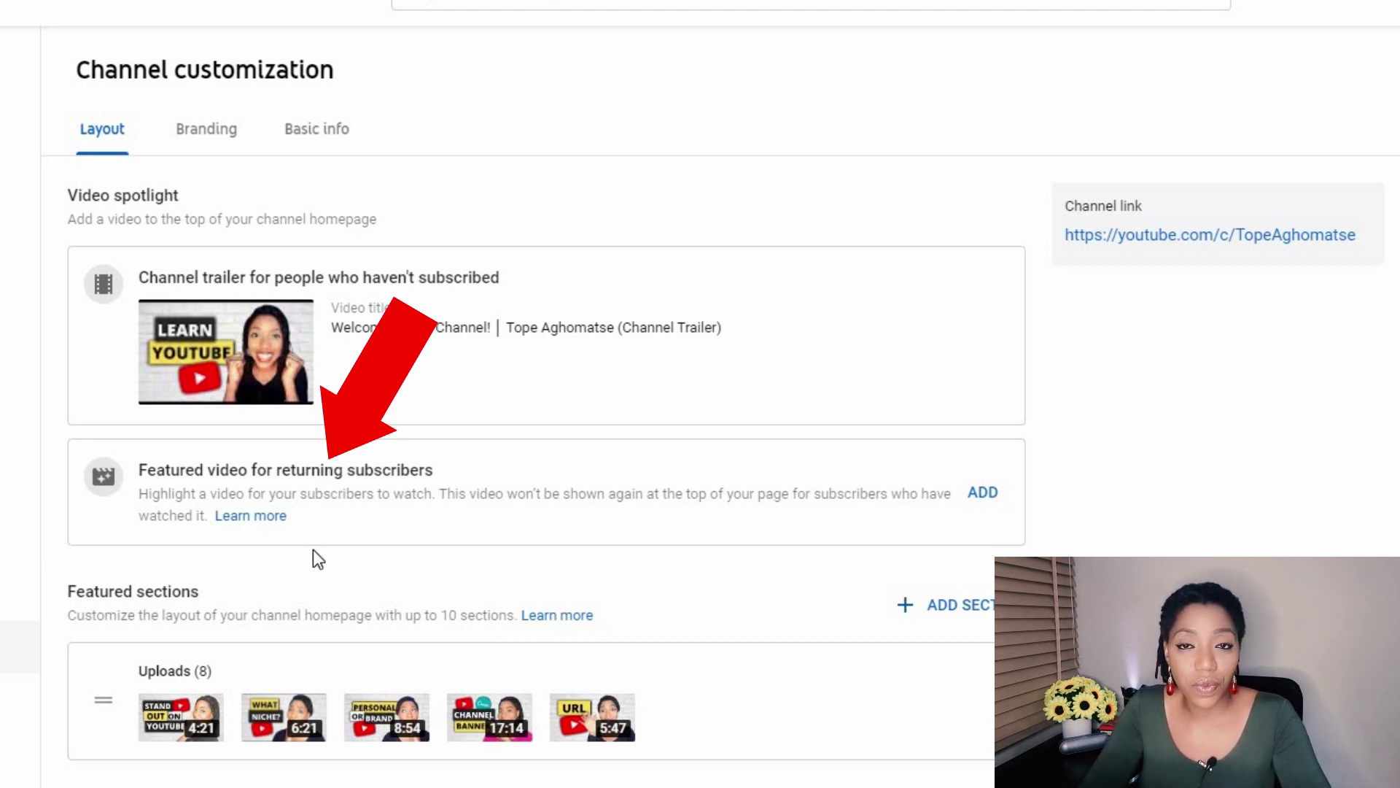
Set How To Get Your First 100 SUBSCRIBERS as the featured video for returning subscribers
left_click(982, 494)
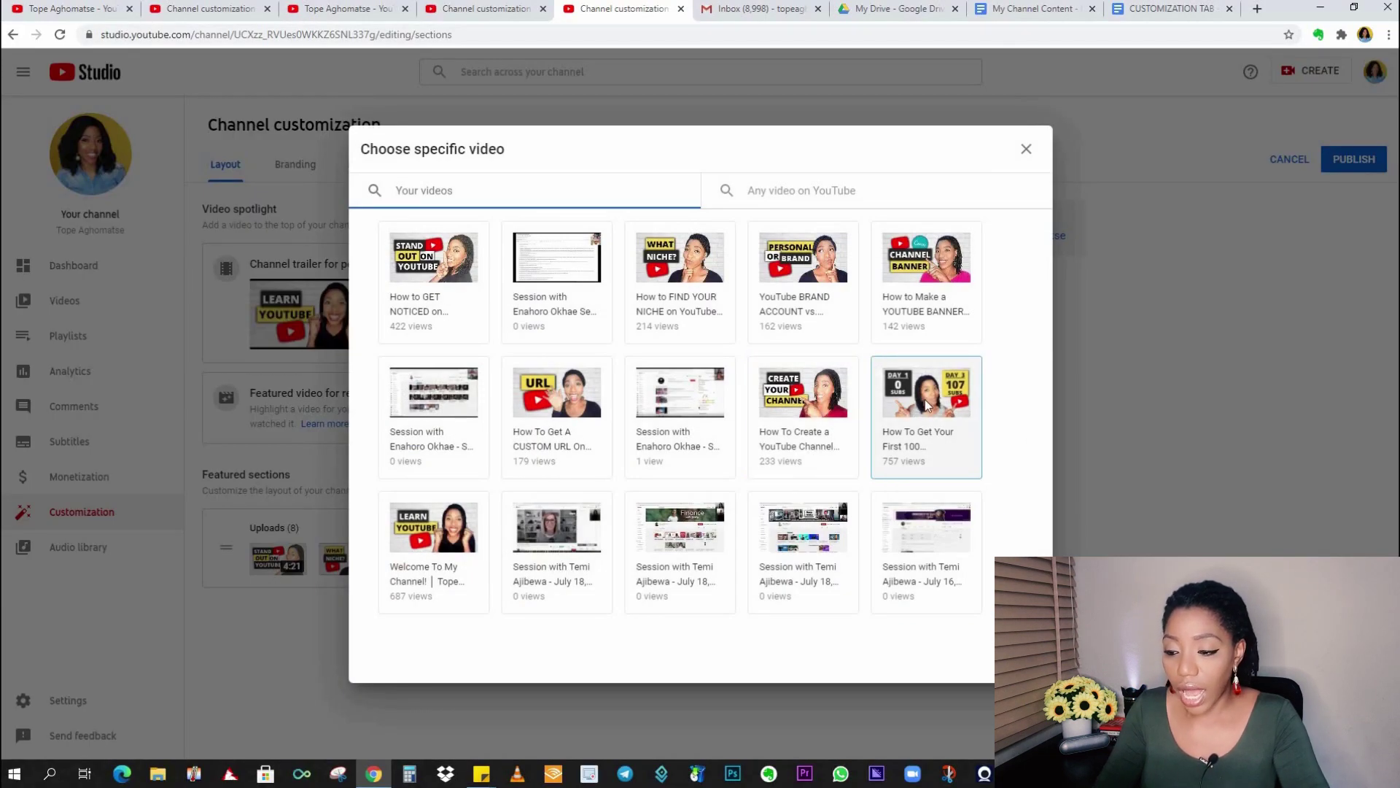
left_click(926, 406)
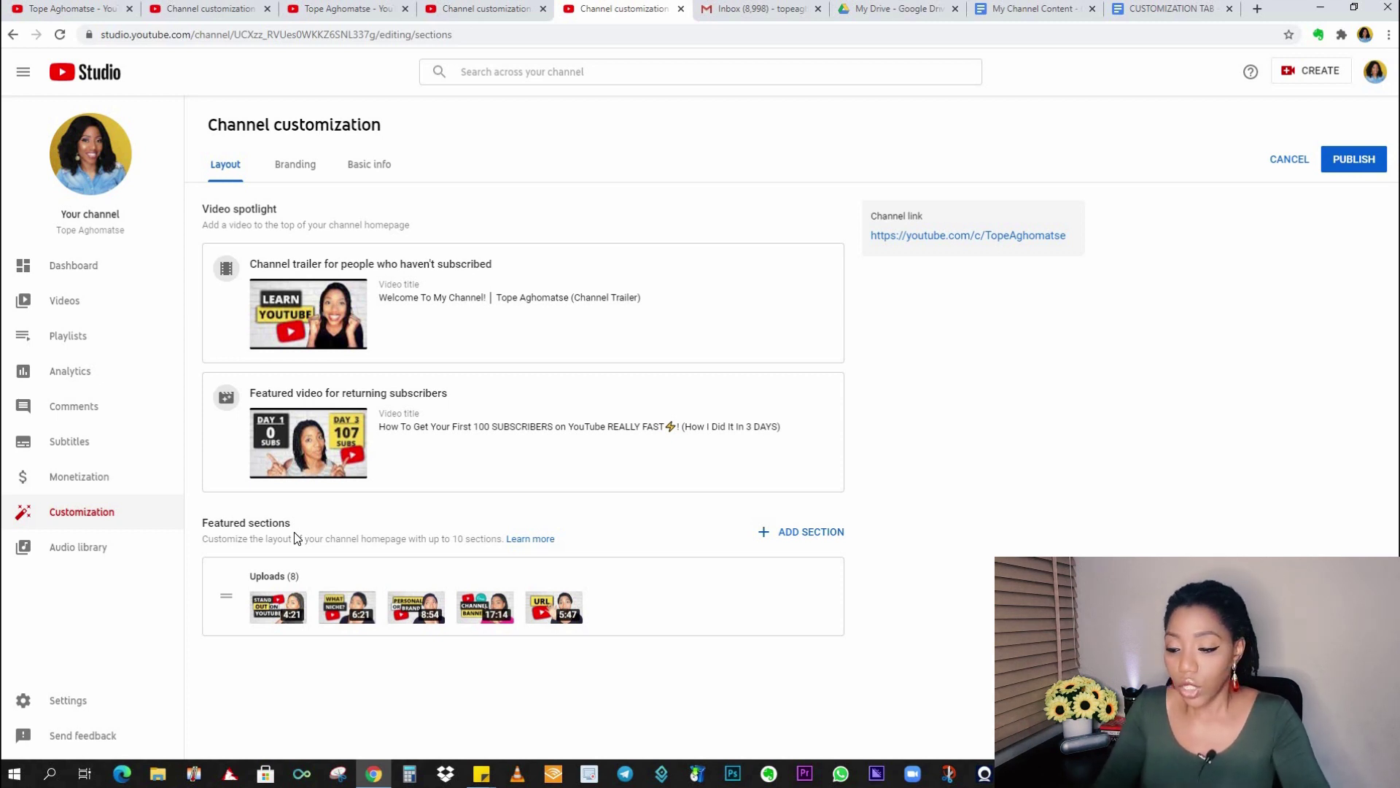
Add single-playlist sections for Starter Series, Branding Your YouTube Channel and YouTube Channel Optimization
left_click(808, 532)
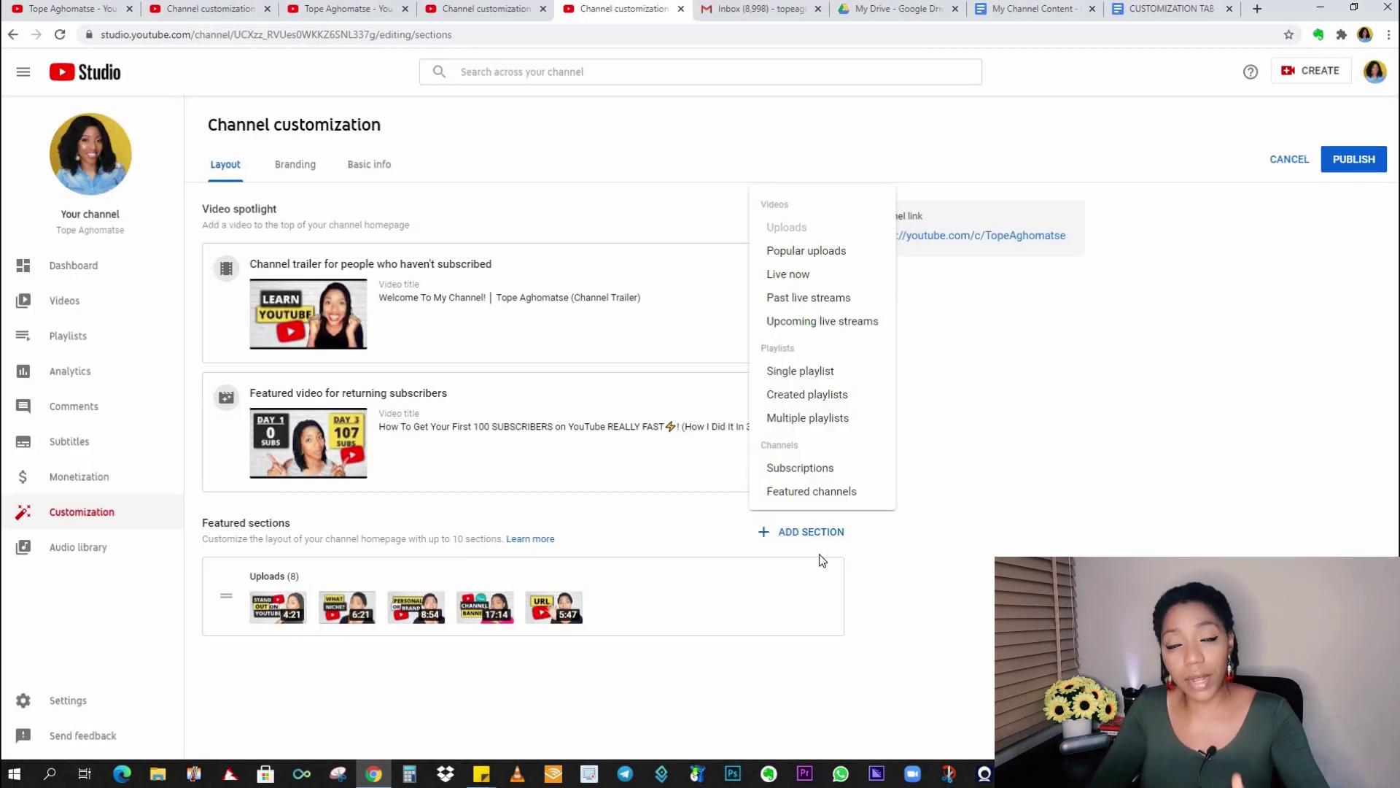
left_click(820, 374)
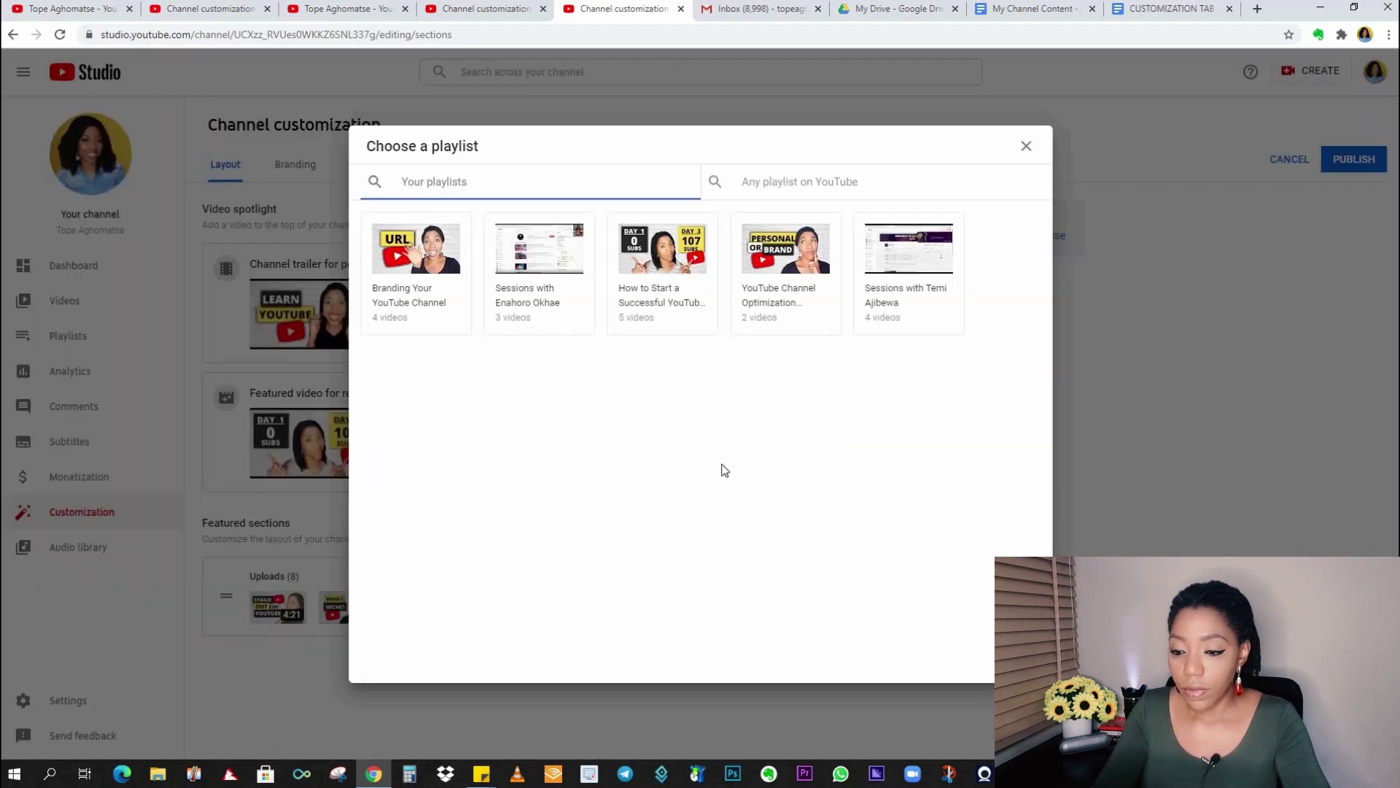
left_click(655, 280)
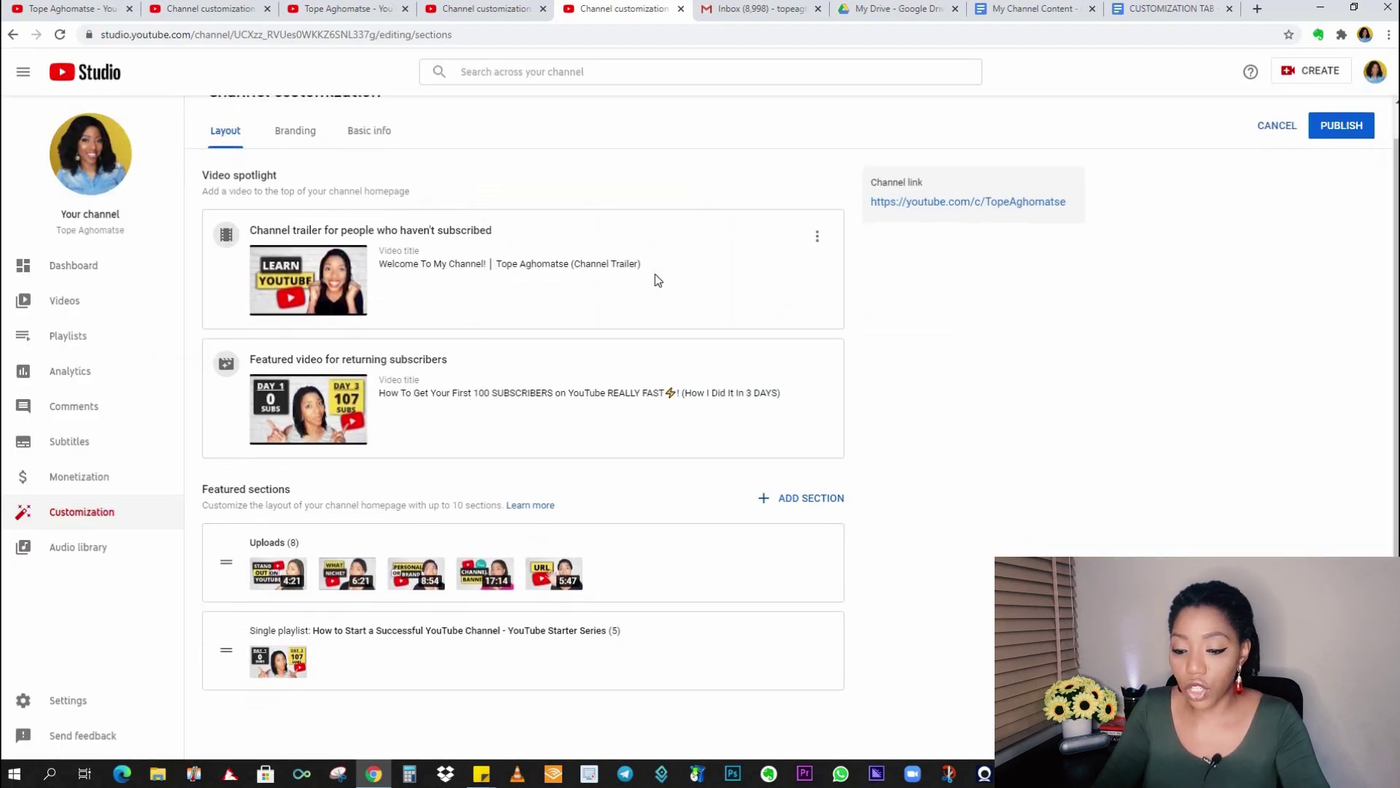
left_click(817, 498)
left_click(793, 335)
left_click(414, 293)
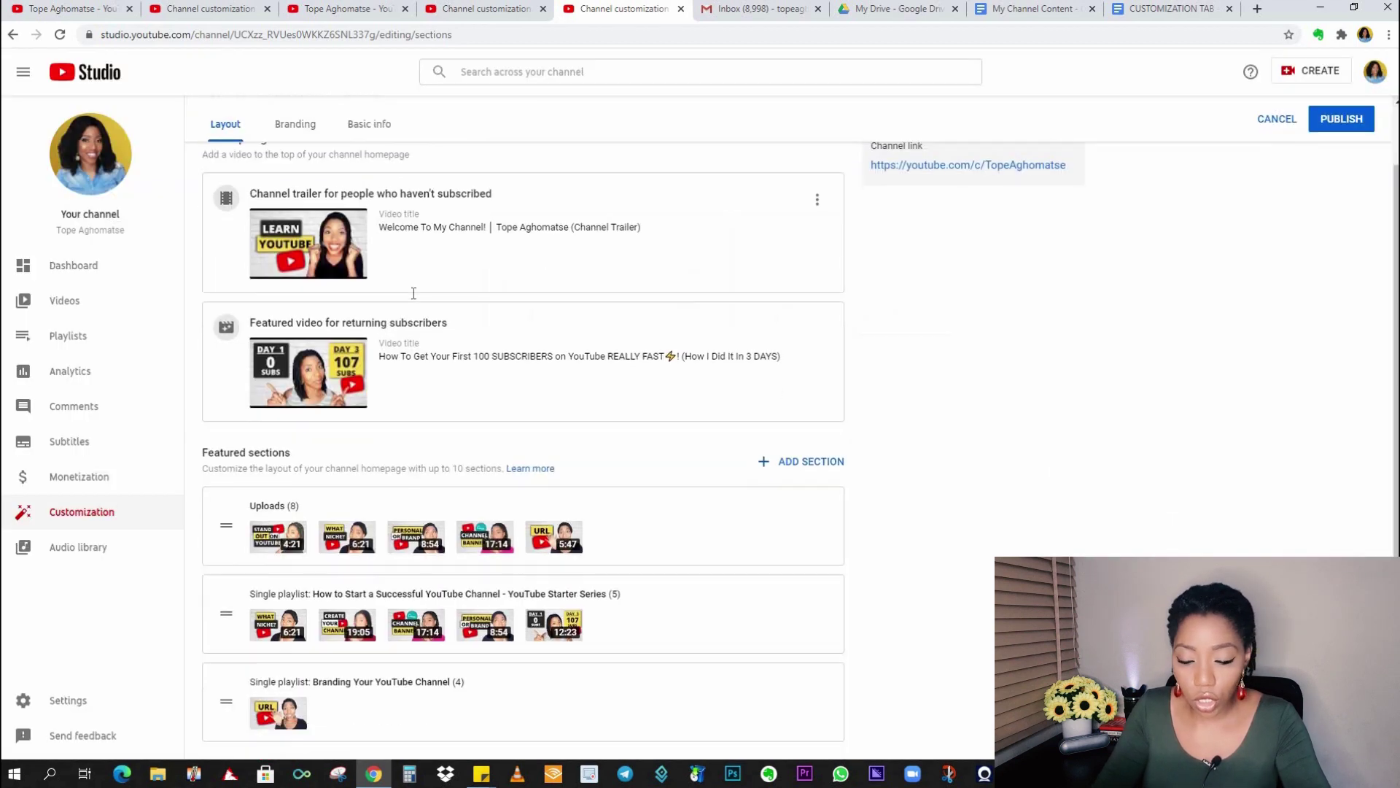
left_click(819, 409)
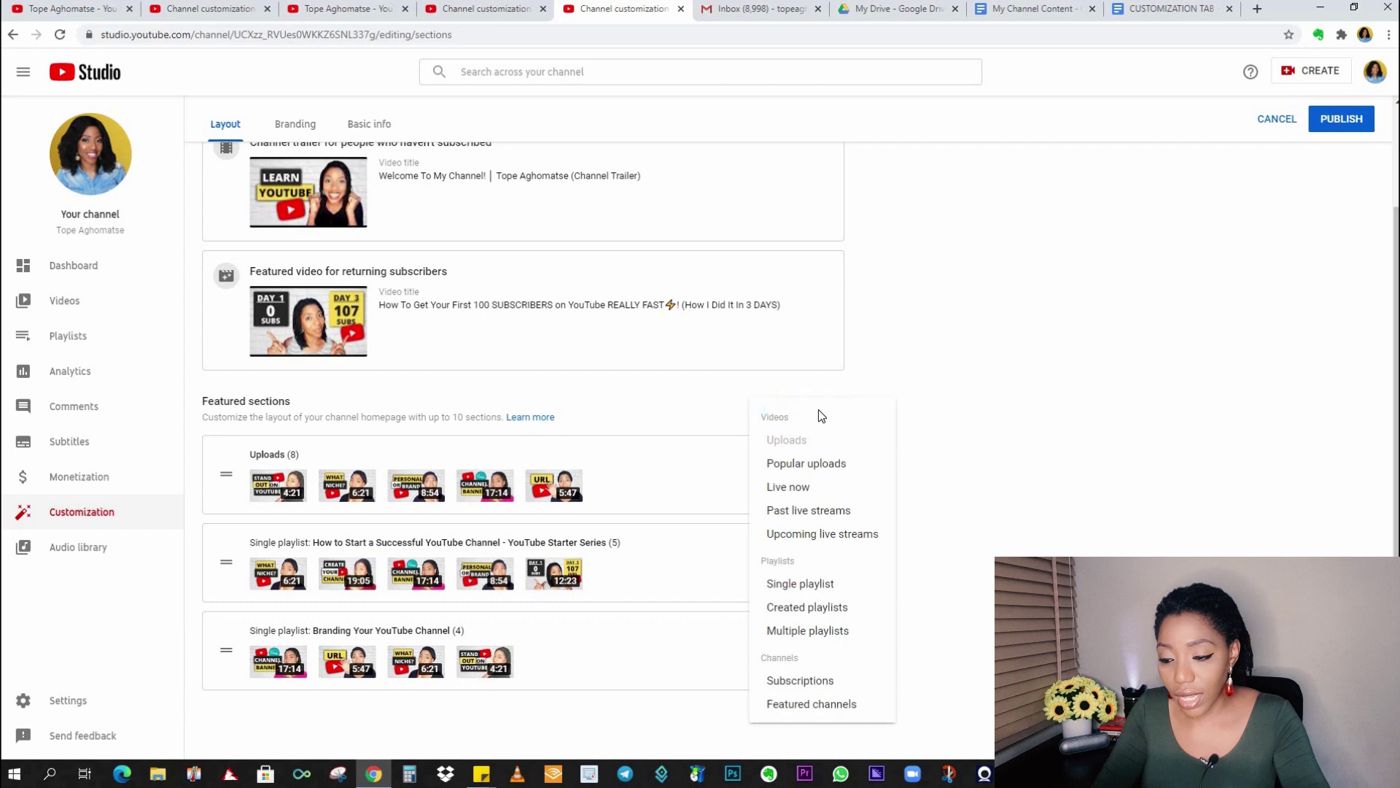
left_click(799, 585)
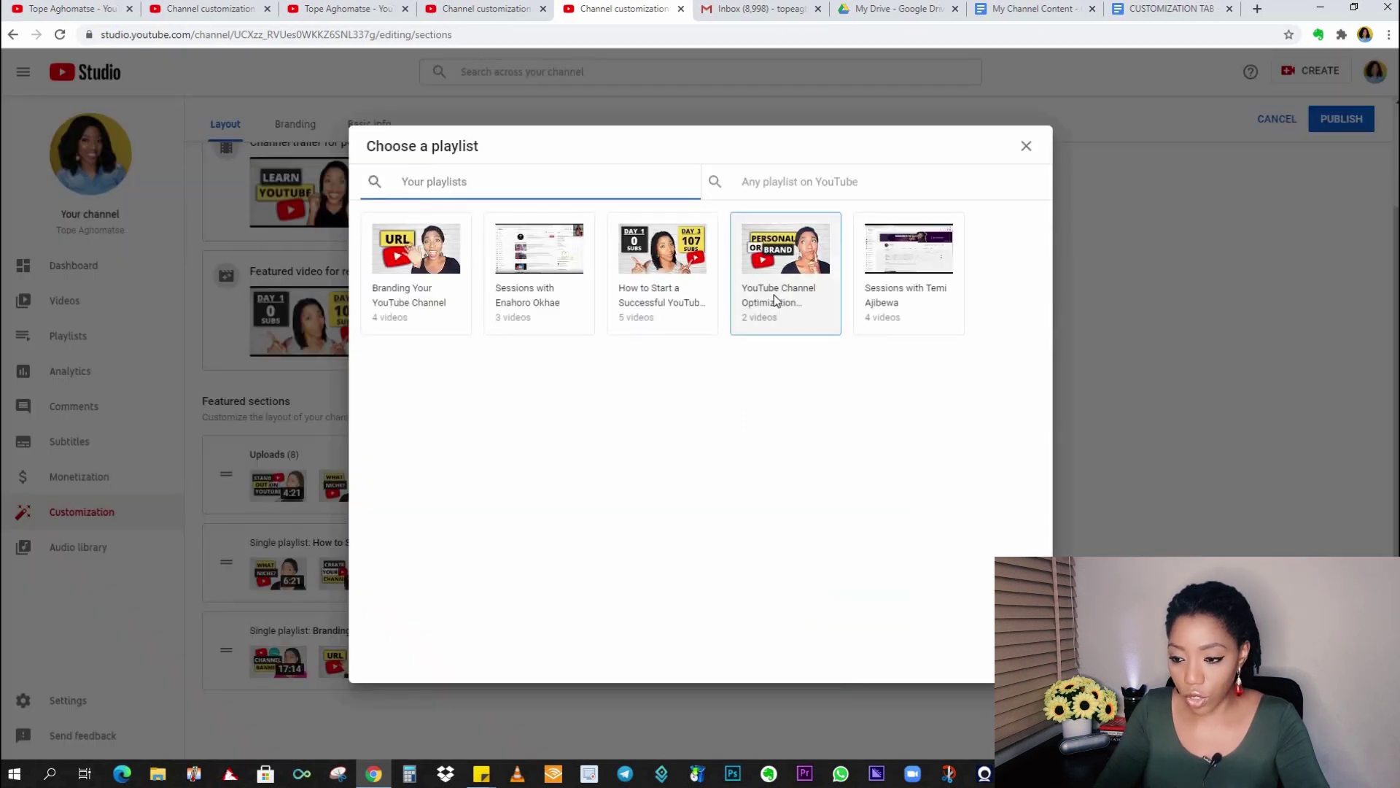
left_click(773, 294)
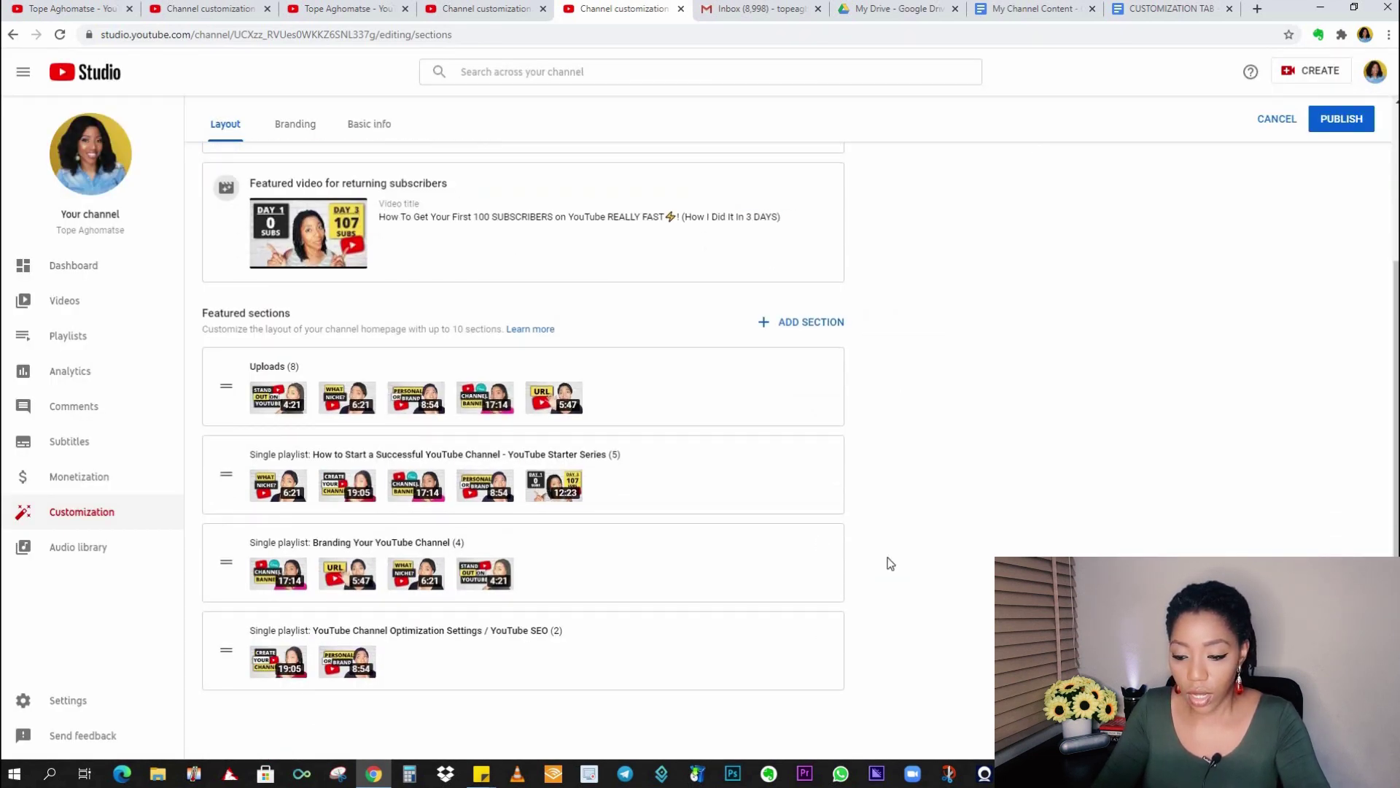
Bring up the ADD SECTION dropdown of homepage section types
left_click(823, 323)
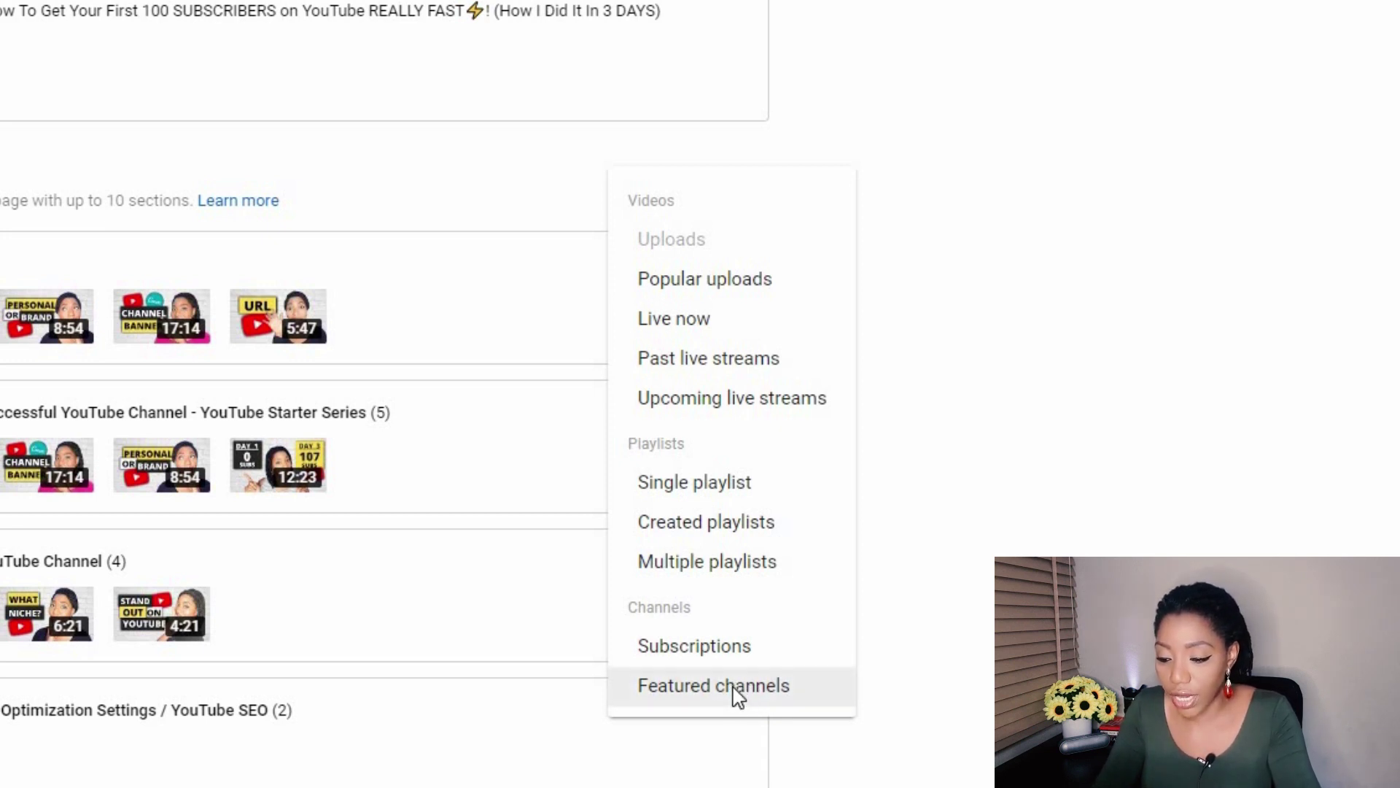
Add a featured channels section titled 'Featured Channels' containing the Transcrible channel
left_click(736, 694)
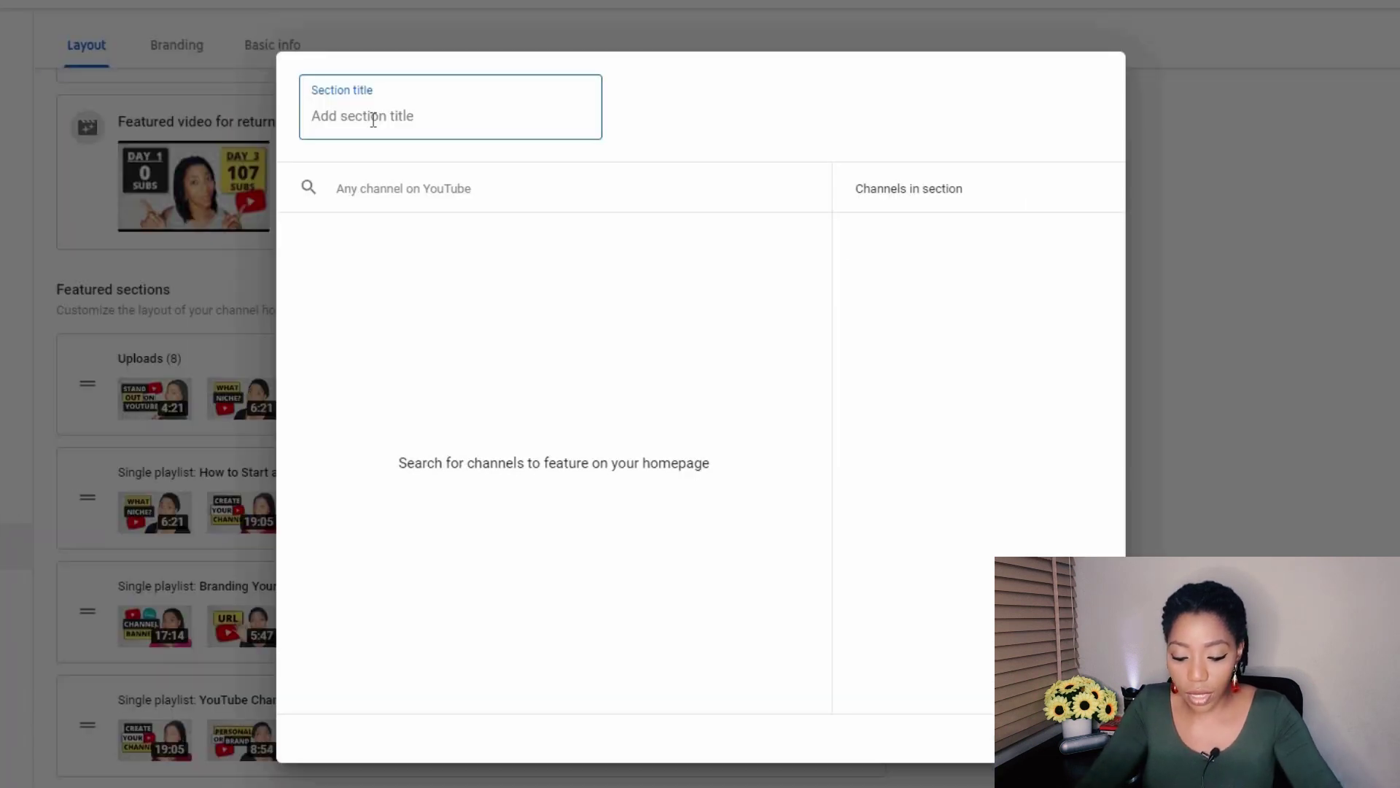
type("Featured")
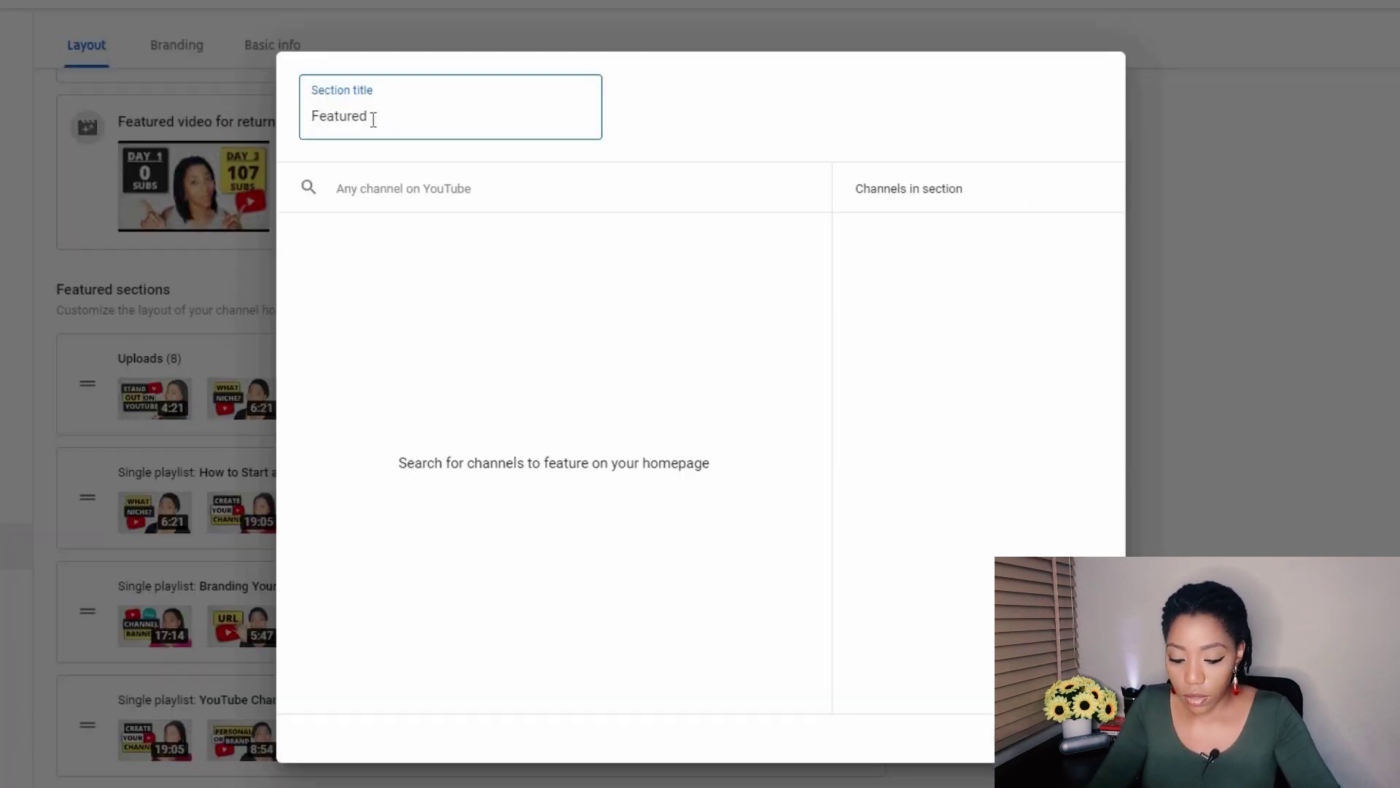
type(" Channels")
left_click(431, 198)
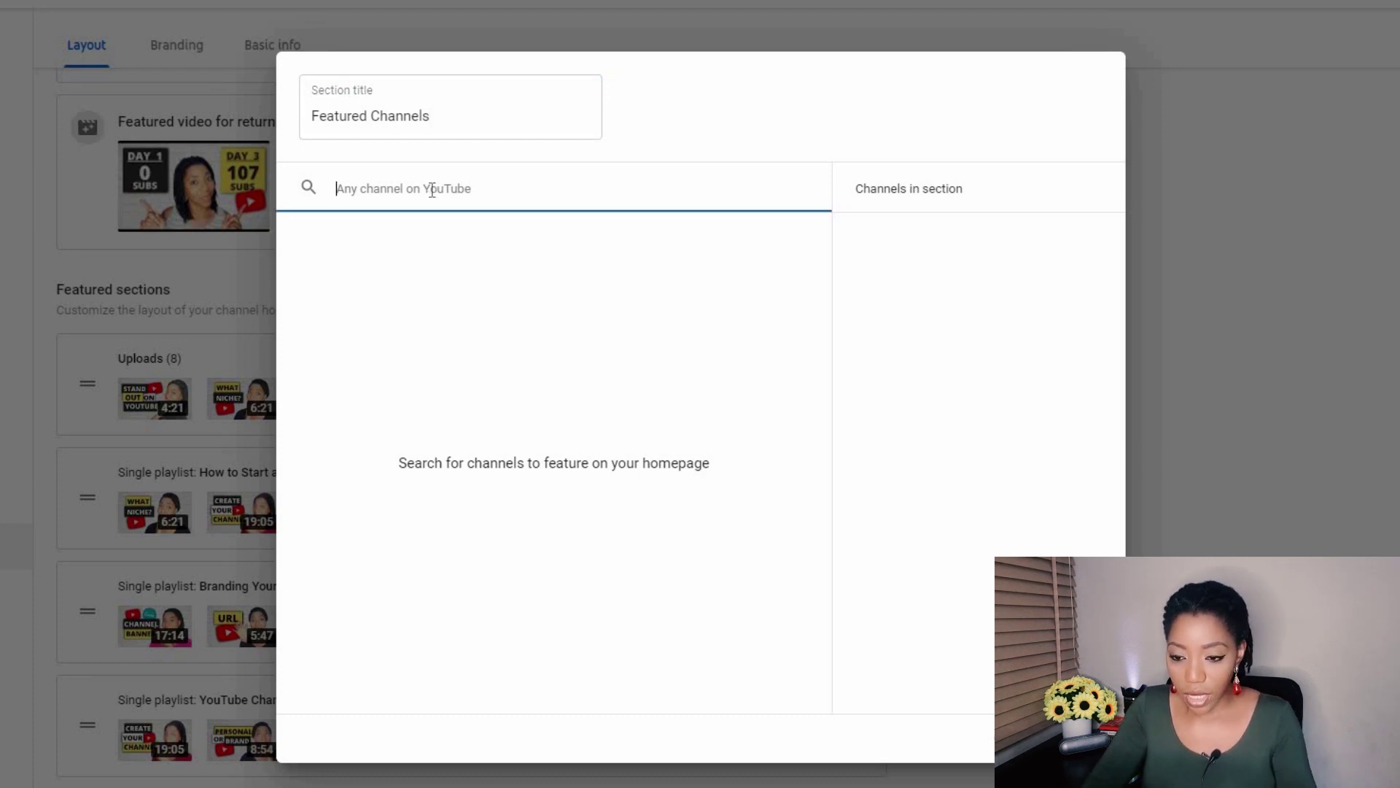
type("https://www.youtube.com/channel/UCC7IgdCQbll7UrHY5LCDbRQ")
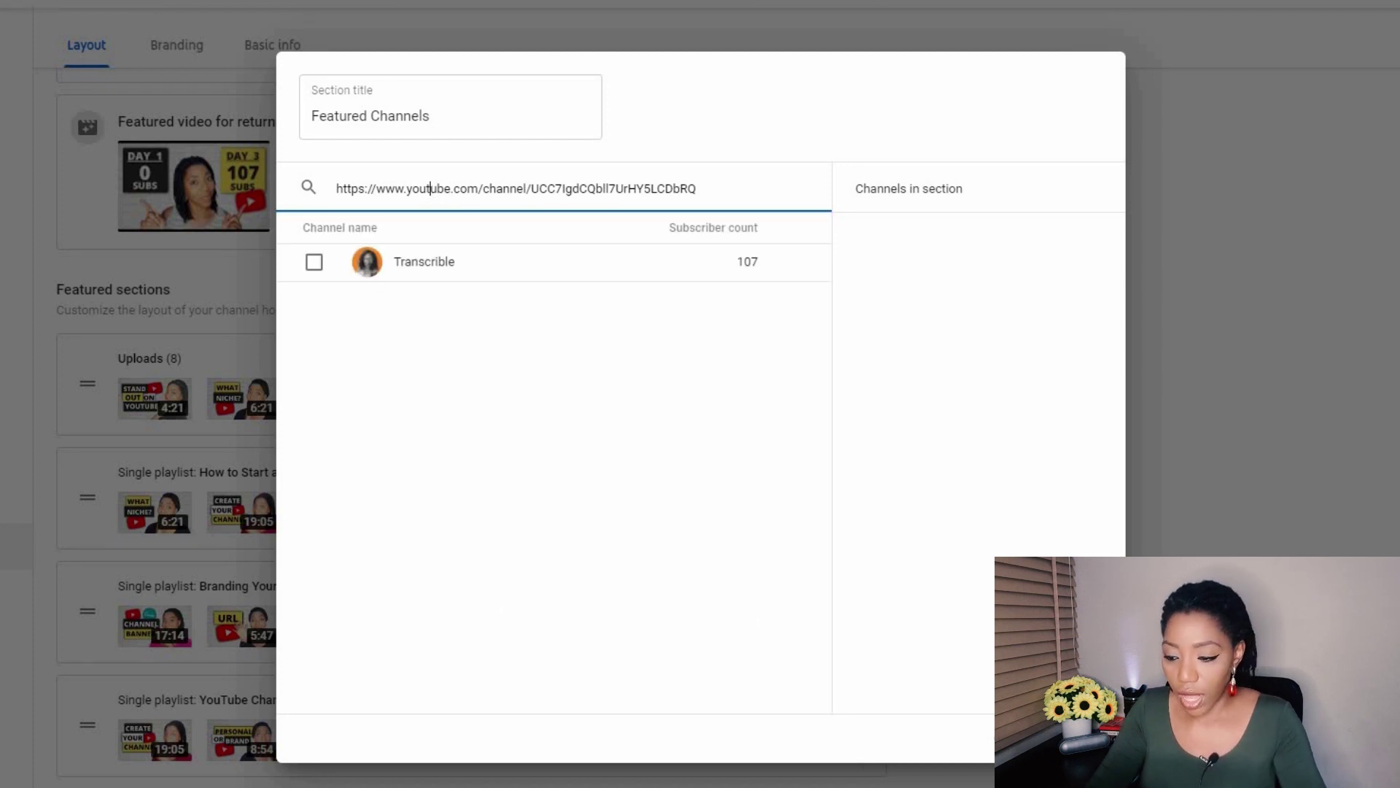
left_click(314, 262)
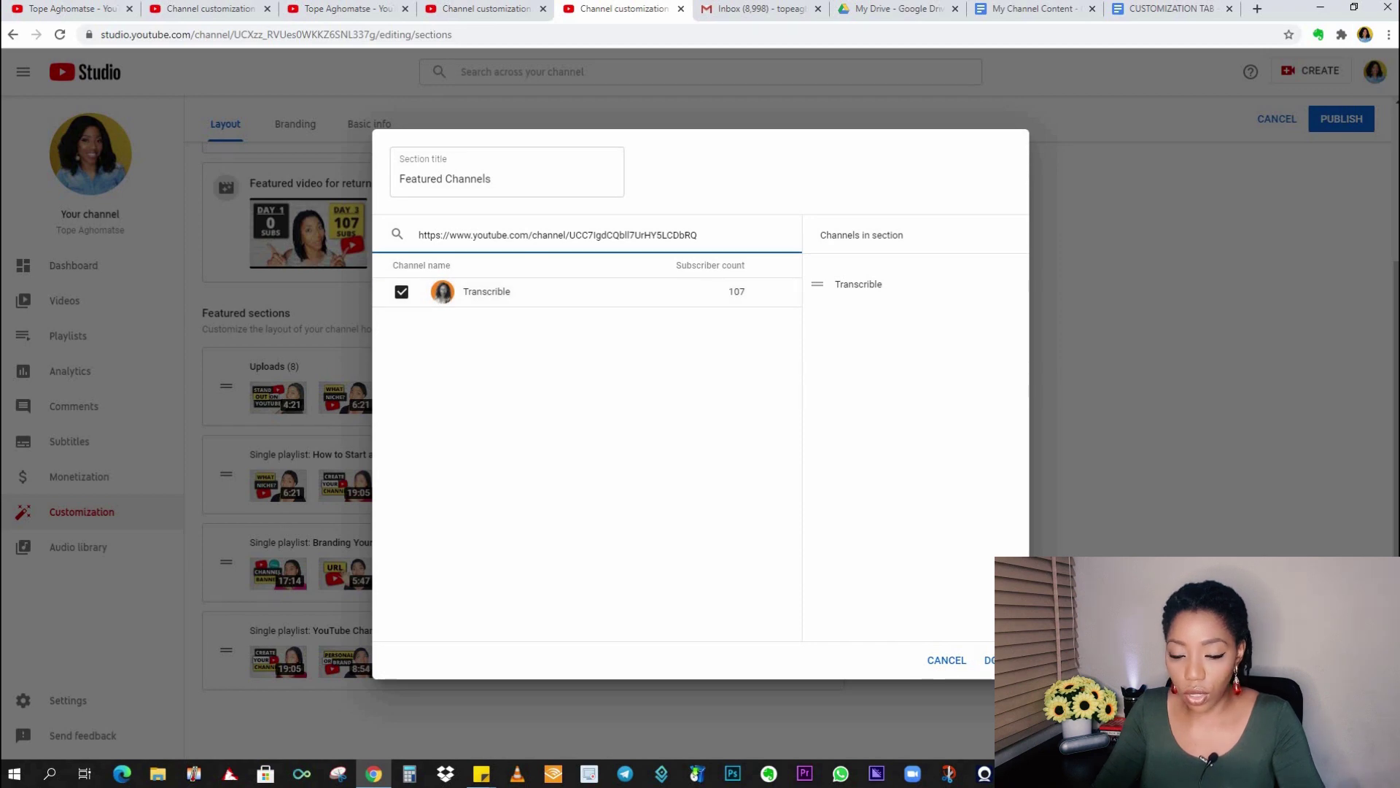
left_click(1000, 661)
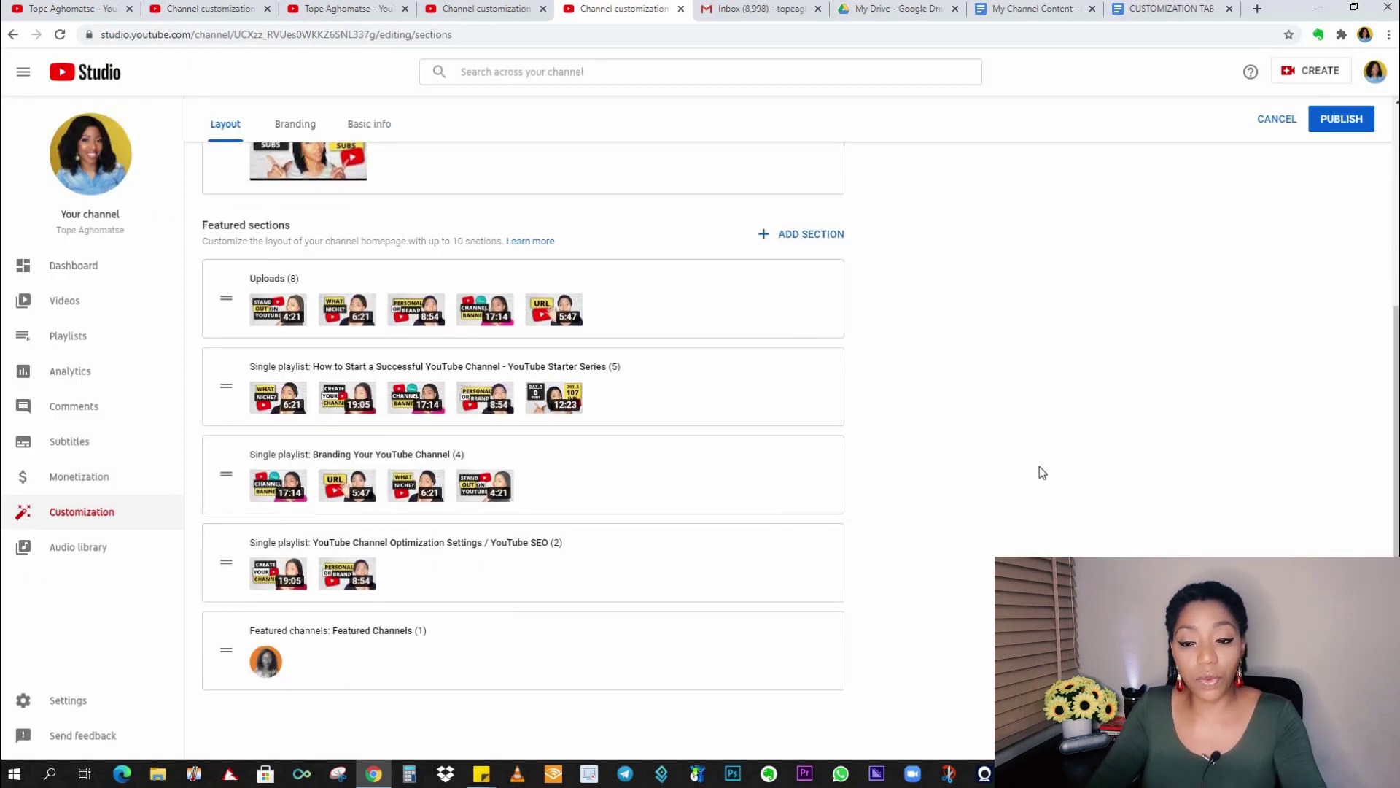
scroll(1040, 470, "up", 4)
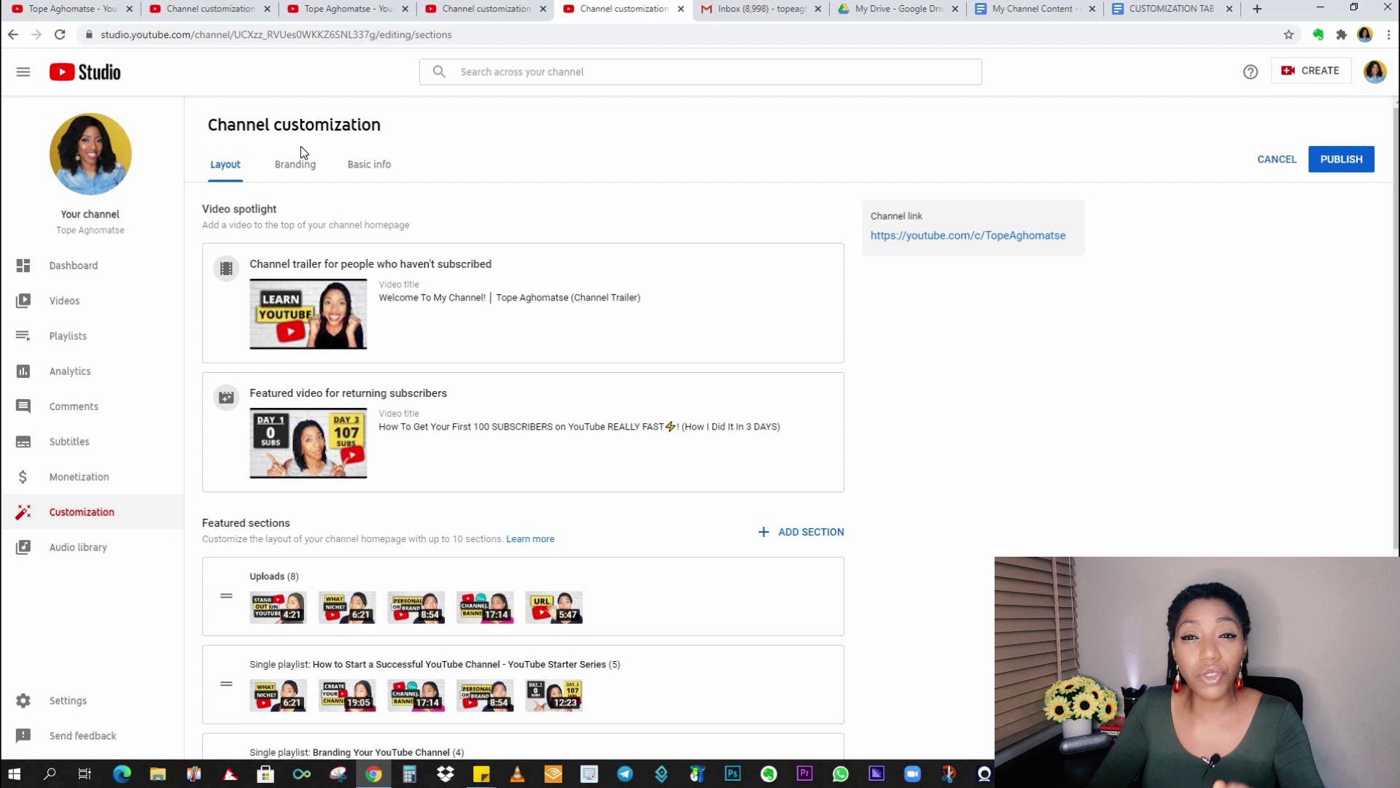
On Branding, upload Untitled design (33) as the profile picture and begin choosing a banner image
left_click(294, 169)
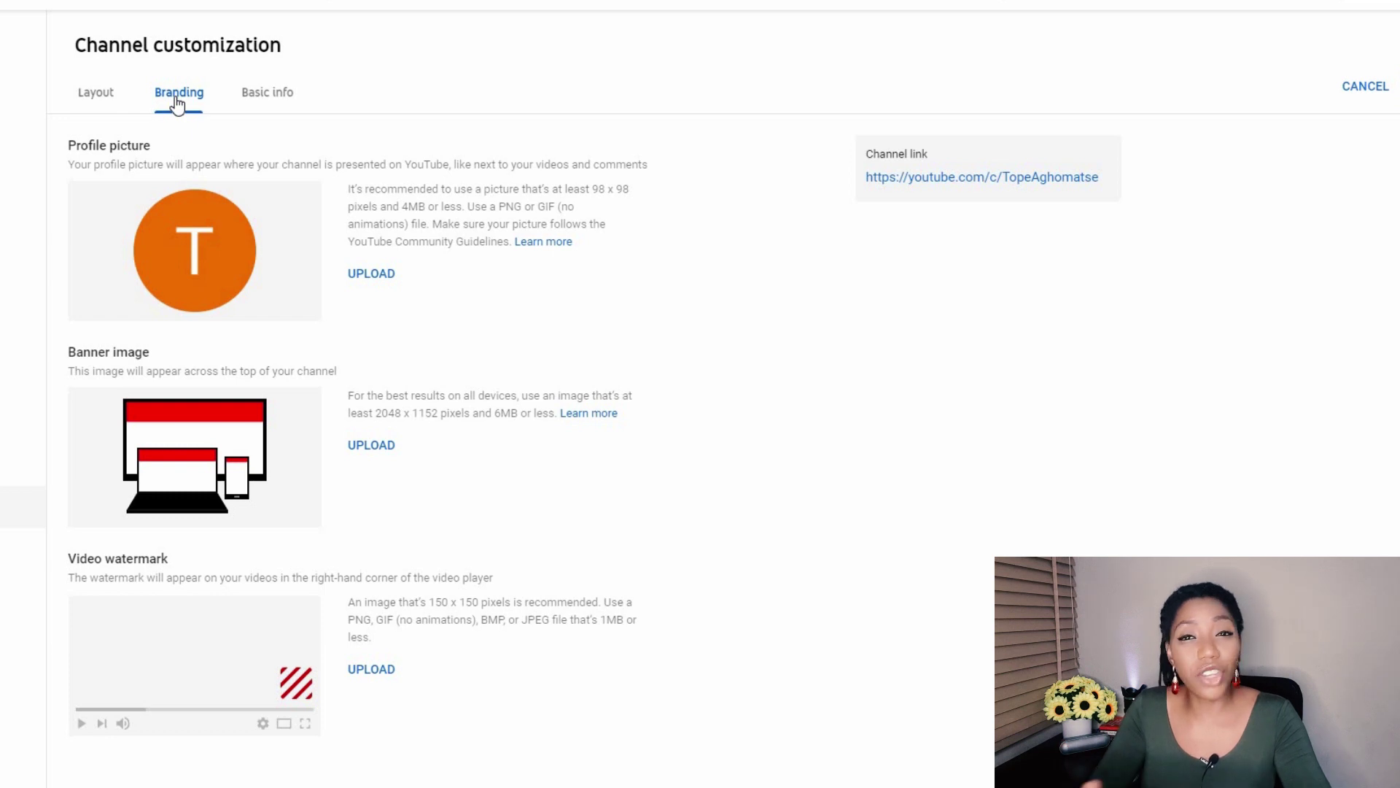
left_click(369, 274)
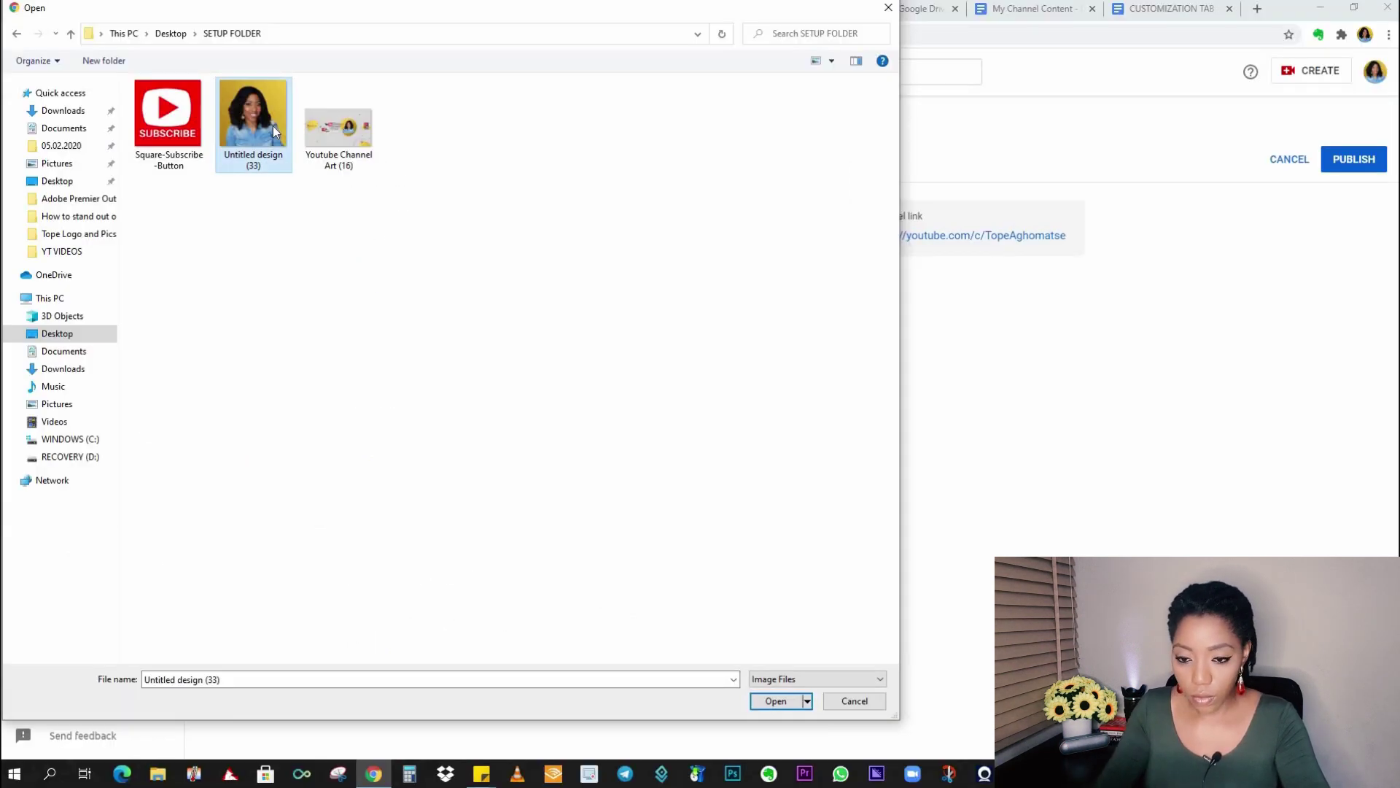
double_click(132, 39)
left_click(1014, 642)
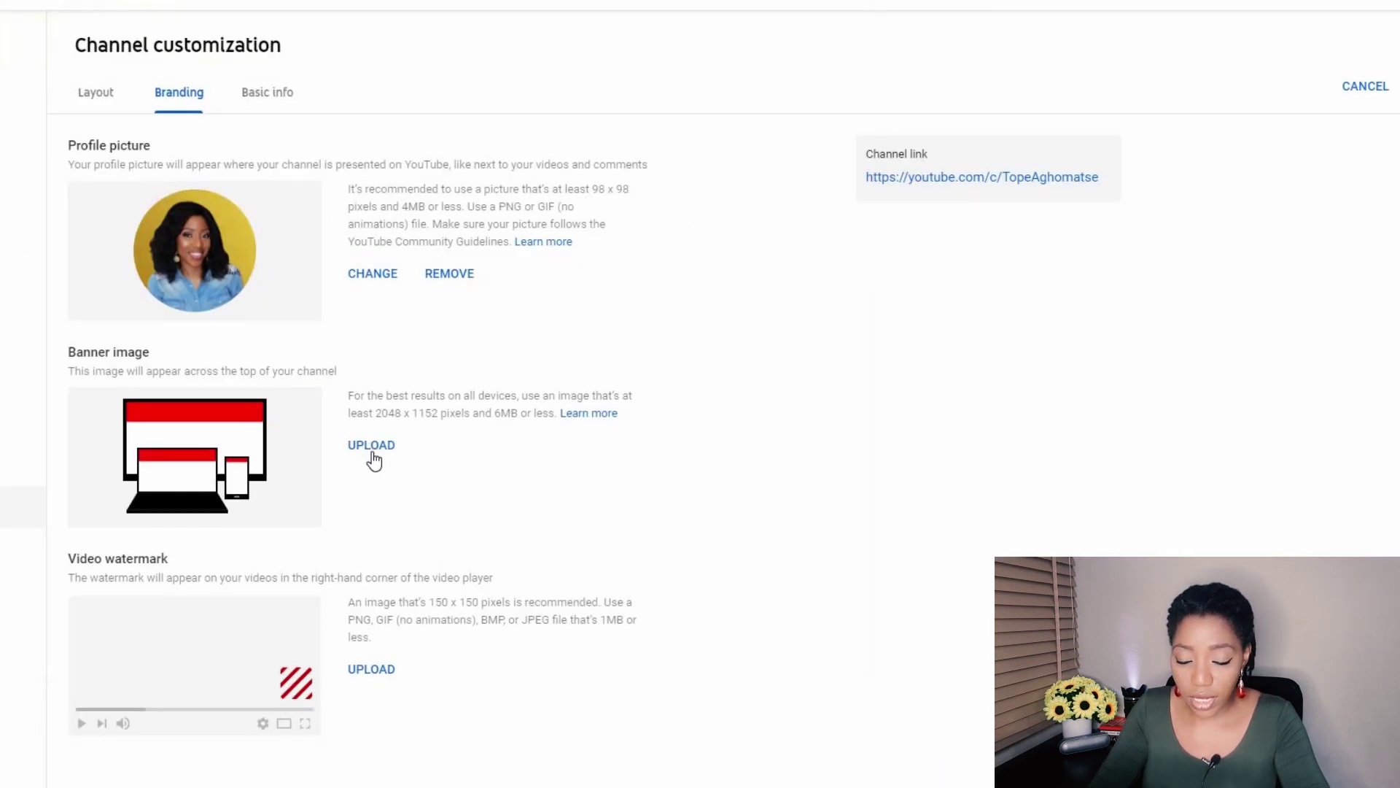
left_click(365, 452)
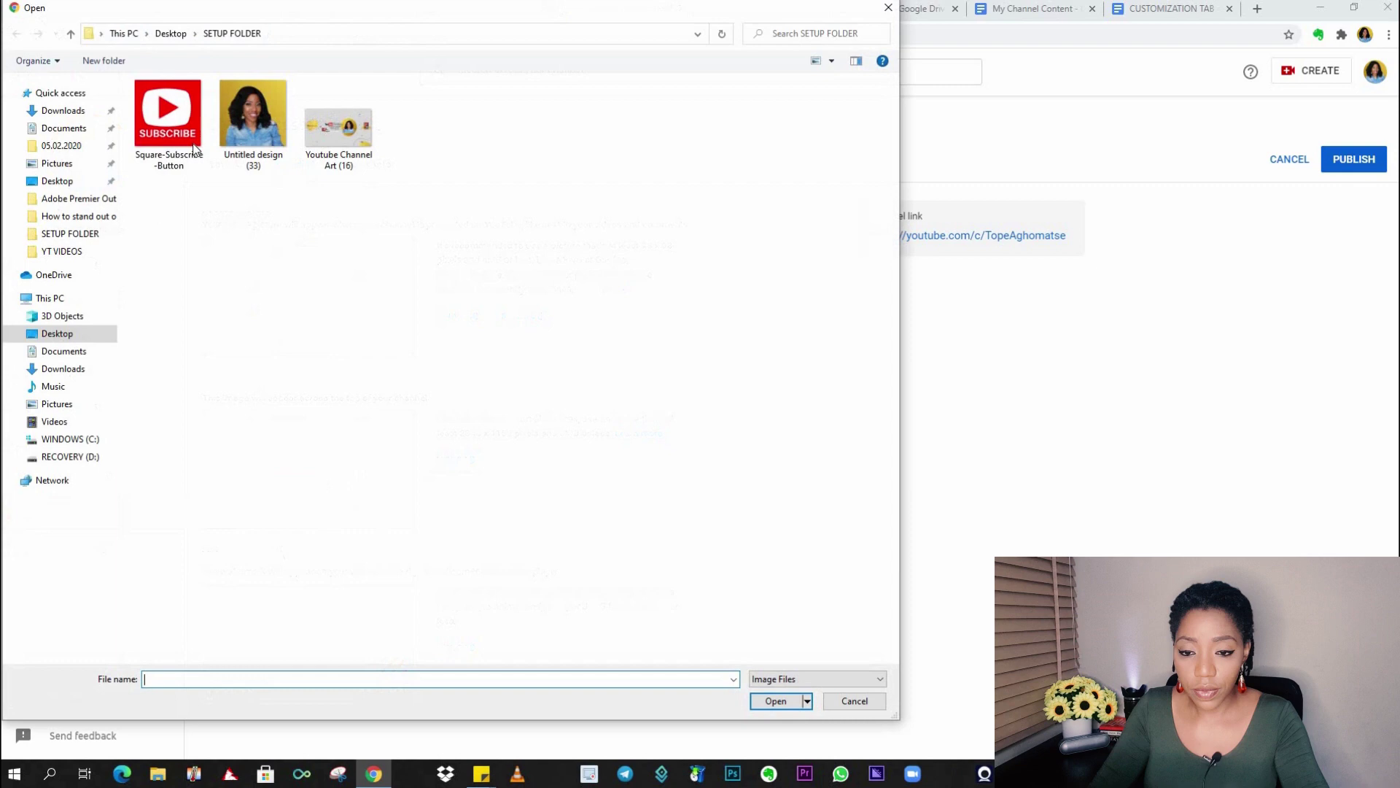
Choose Youtube Channel Art (16) as the channel banner image
left_click(351, 162)
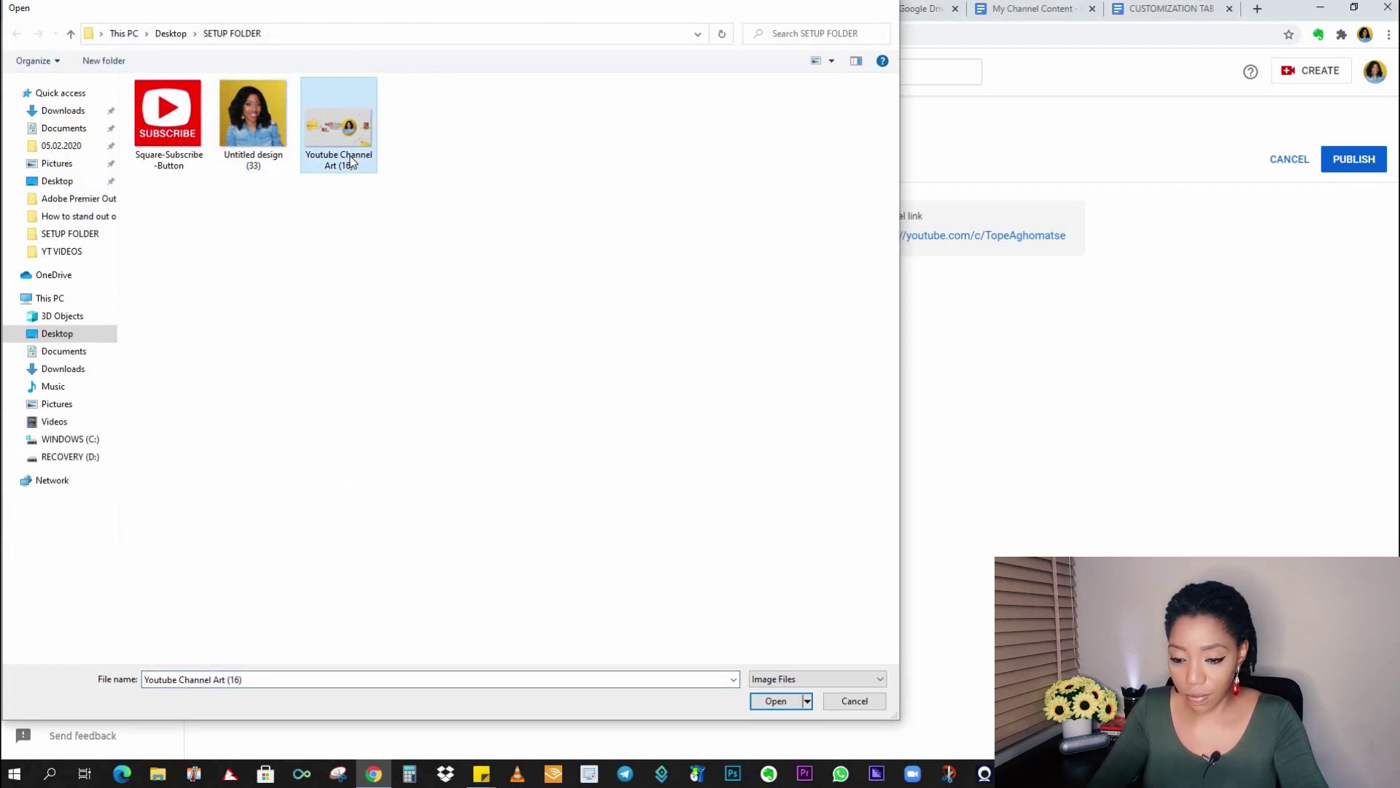
double_click(351, 162)
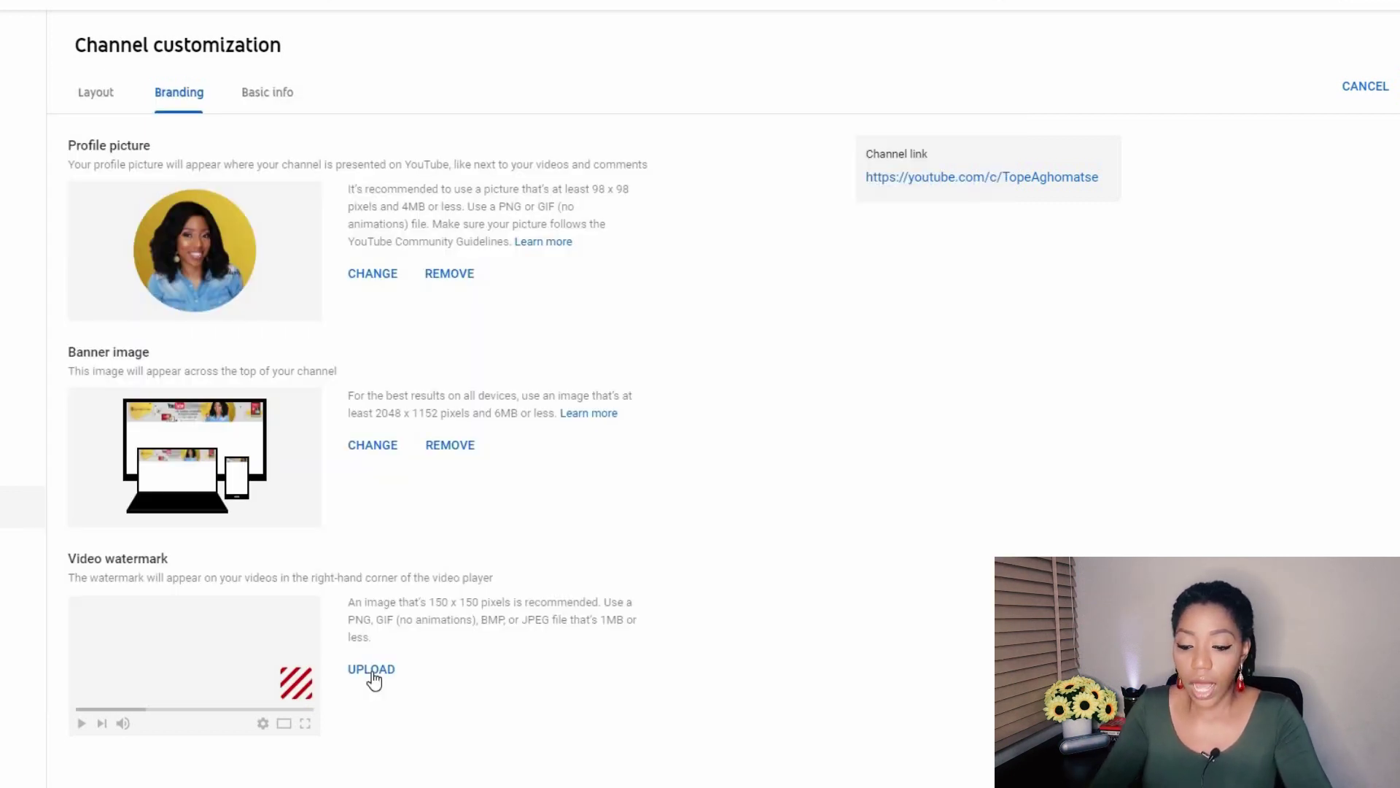
Set Square-Subscribe-Button as the video watermark, displayed from a custom start time of 01:00
left_click(373, 677)
left_click(167, 117)
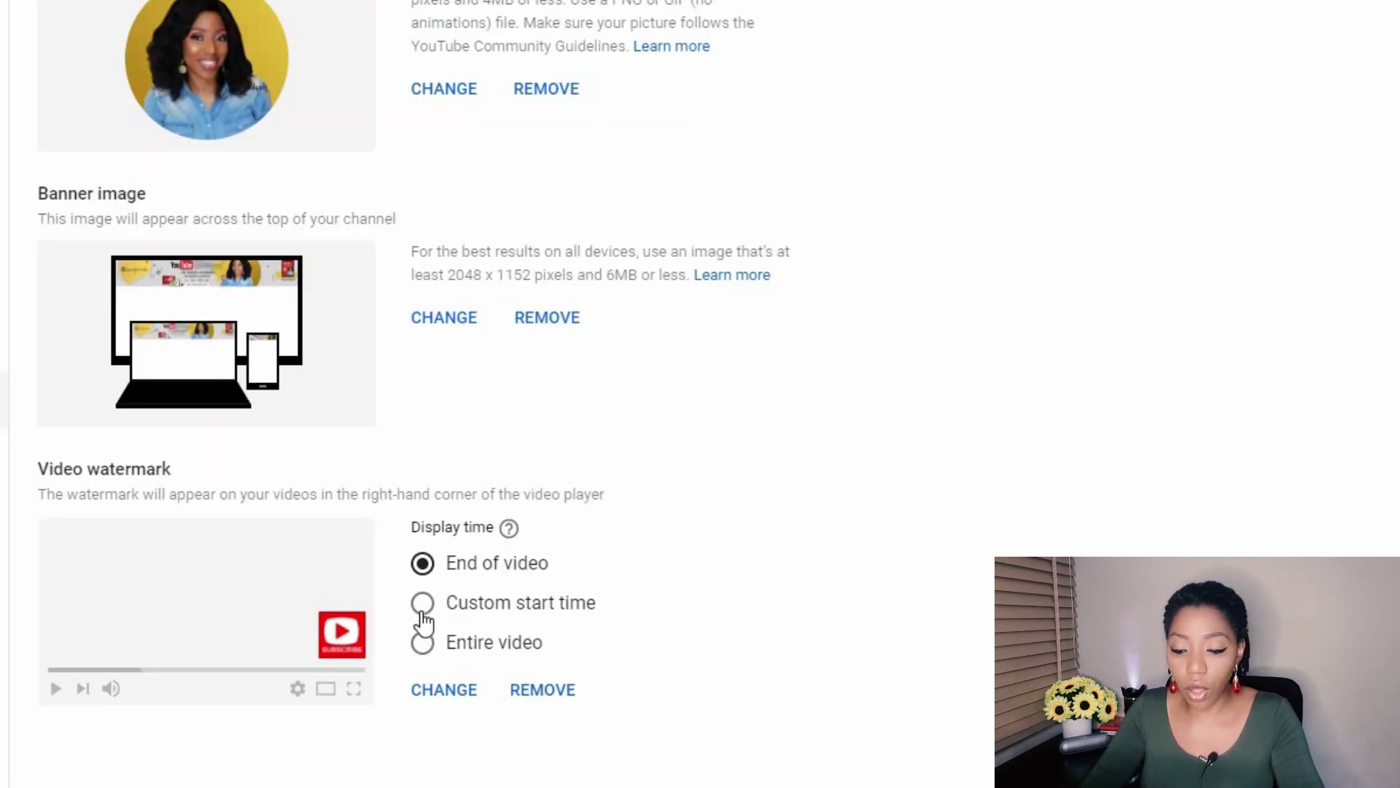
left_click(423, 619)
left_click(524, 650)
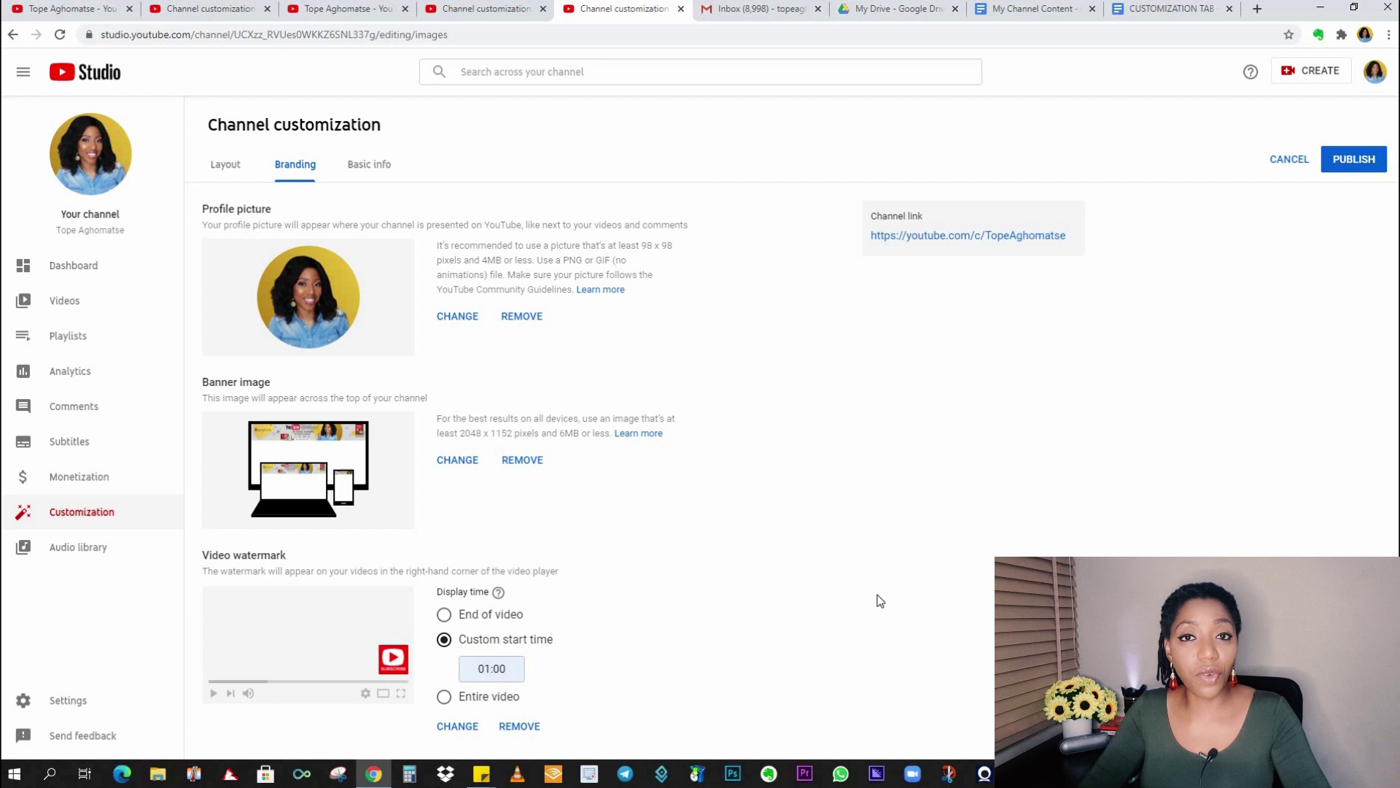
Copy the welcome text from the My Channel Content doc into the Basic info channel description
left_click(386, 167)
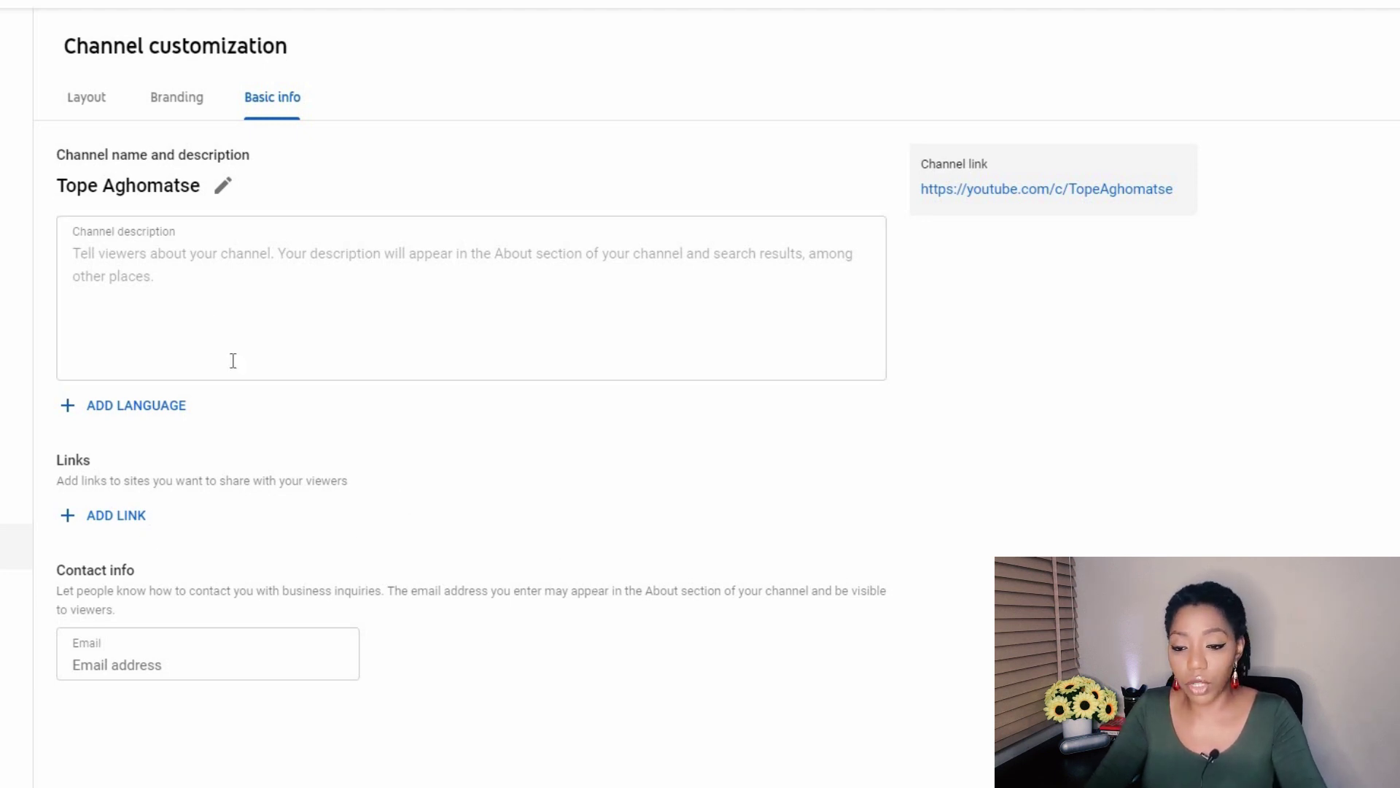
left_click(416, 266)
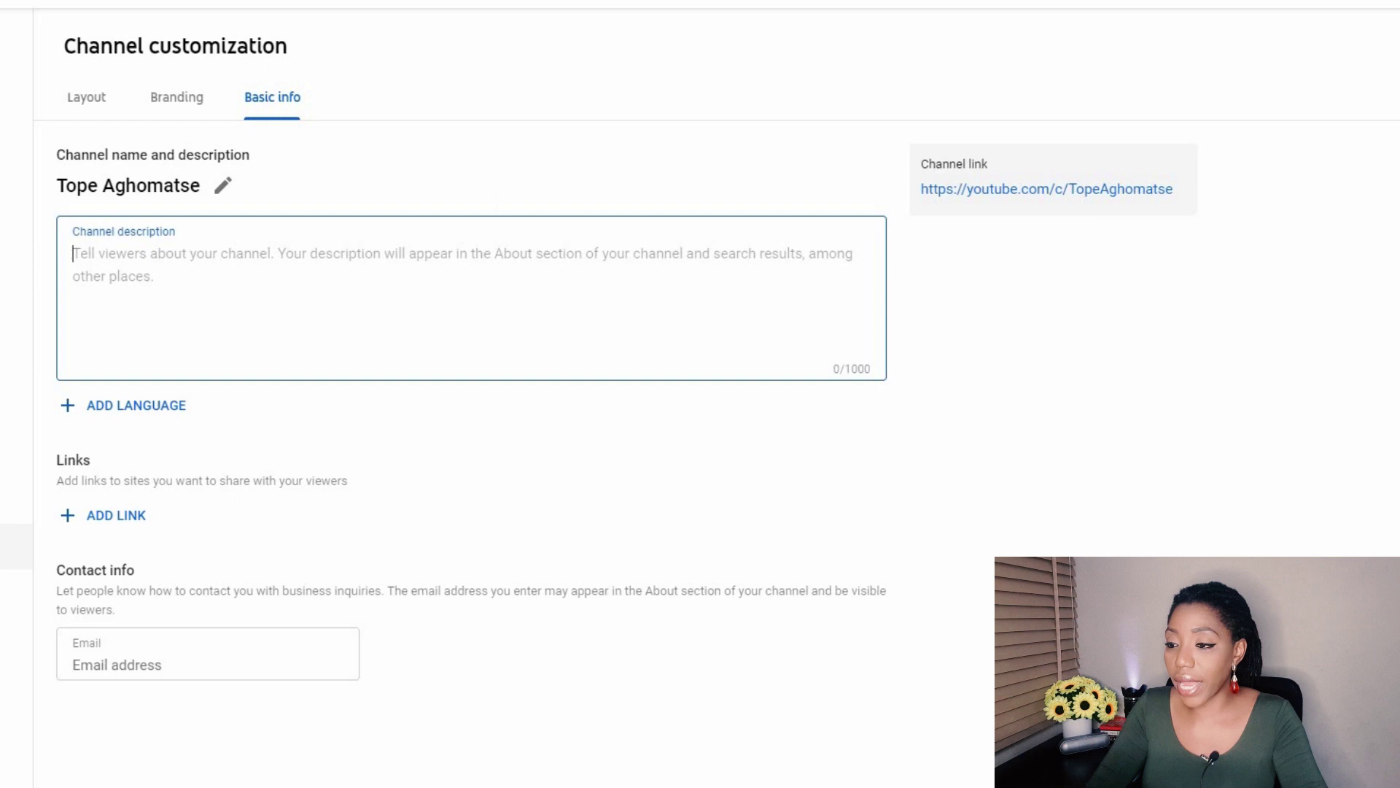
left_click_drag(371, 305, 645, 745)
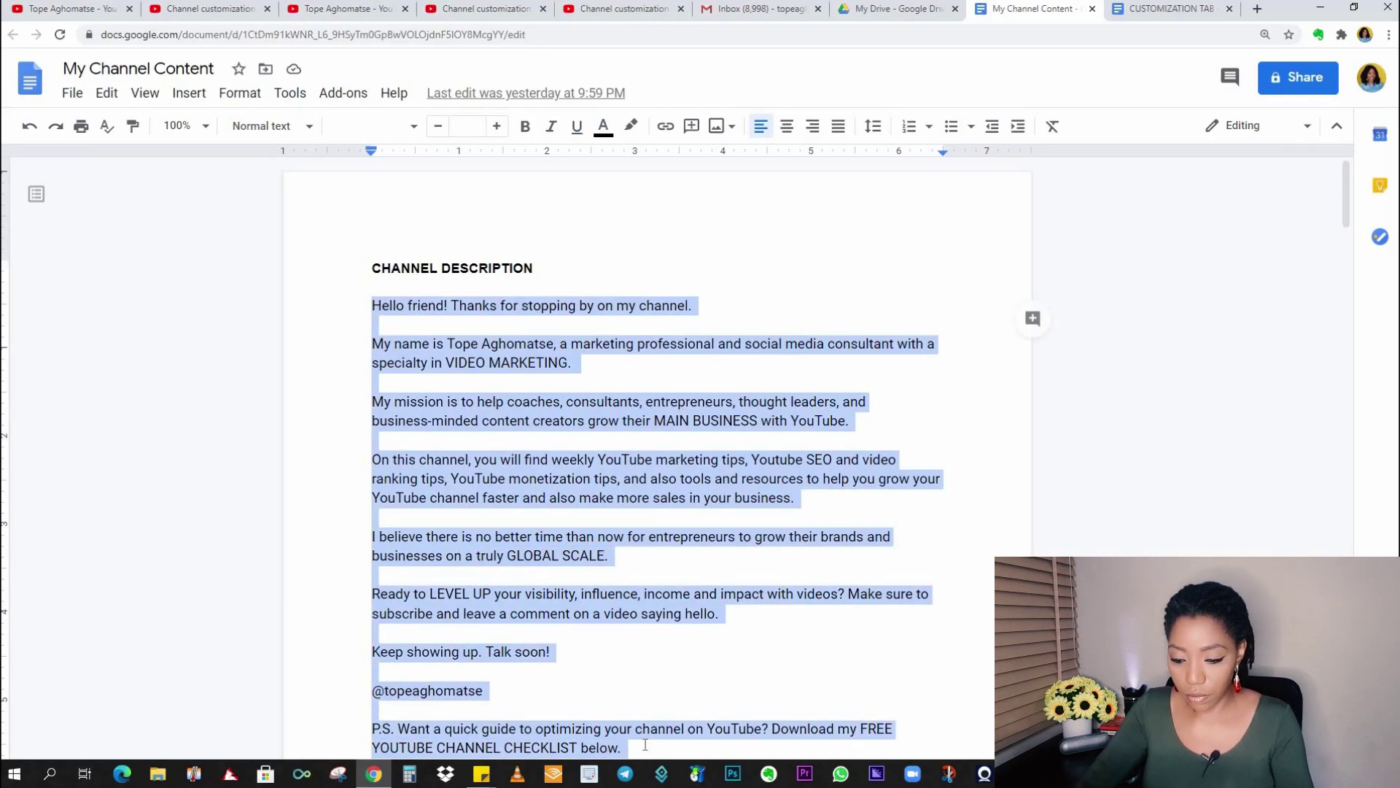
key("ctrl+c")
left_click(620, 9)
key("ctrl+v")
scroll(266, 614, "down", 2)
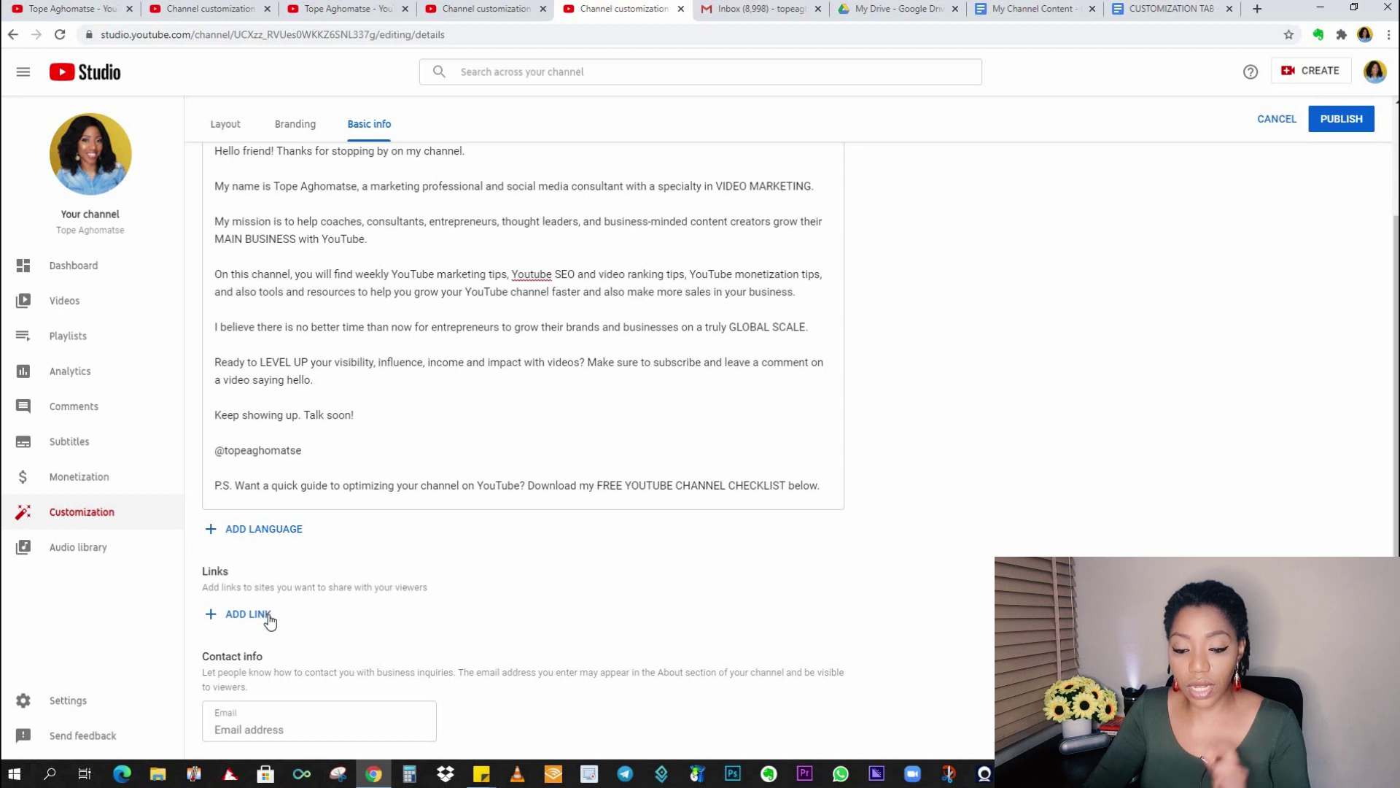
Add the Website and Instagram channel links with their pasted URLs
left_click(248, 614)
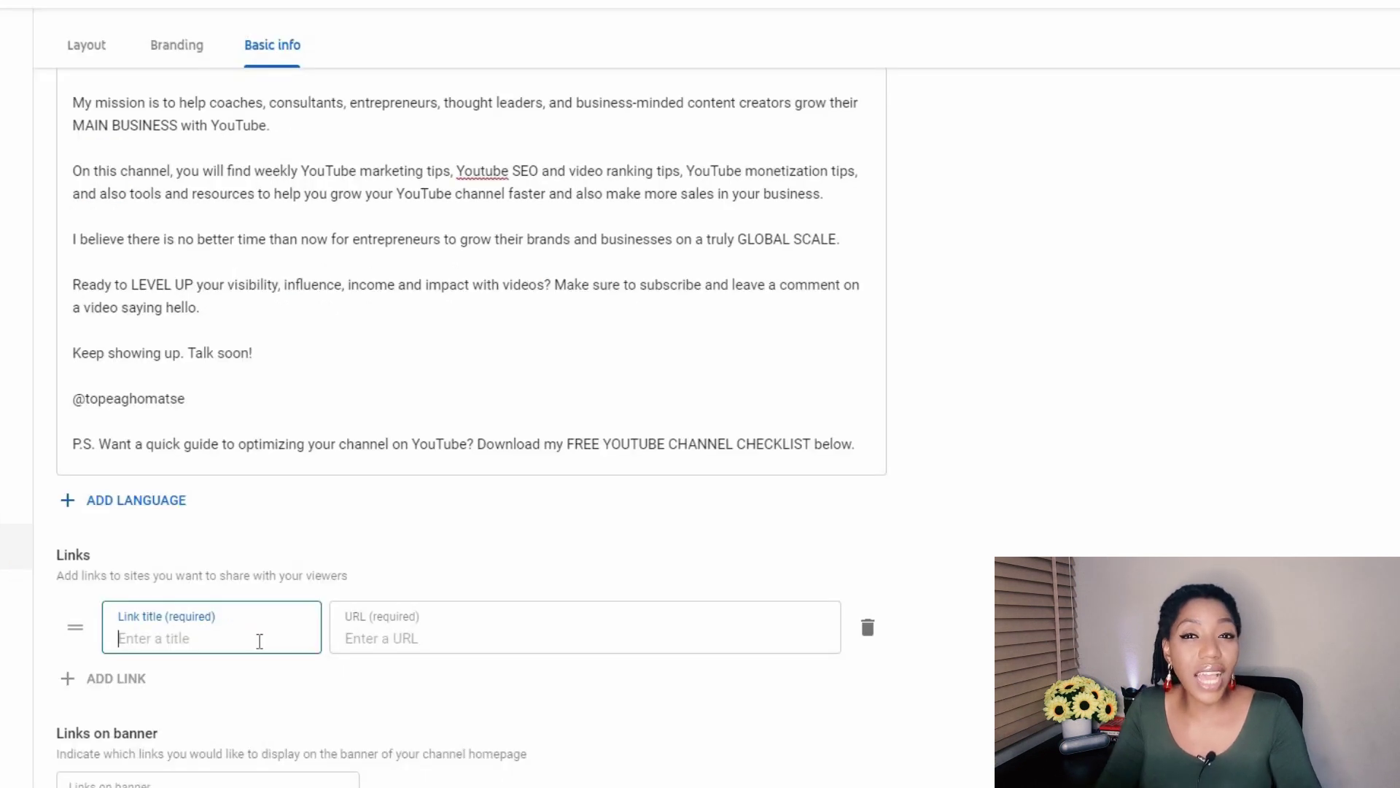
type("Websi")
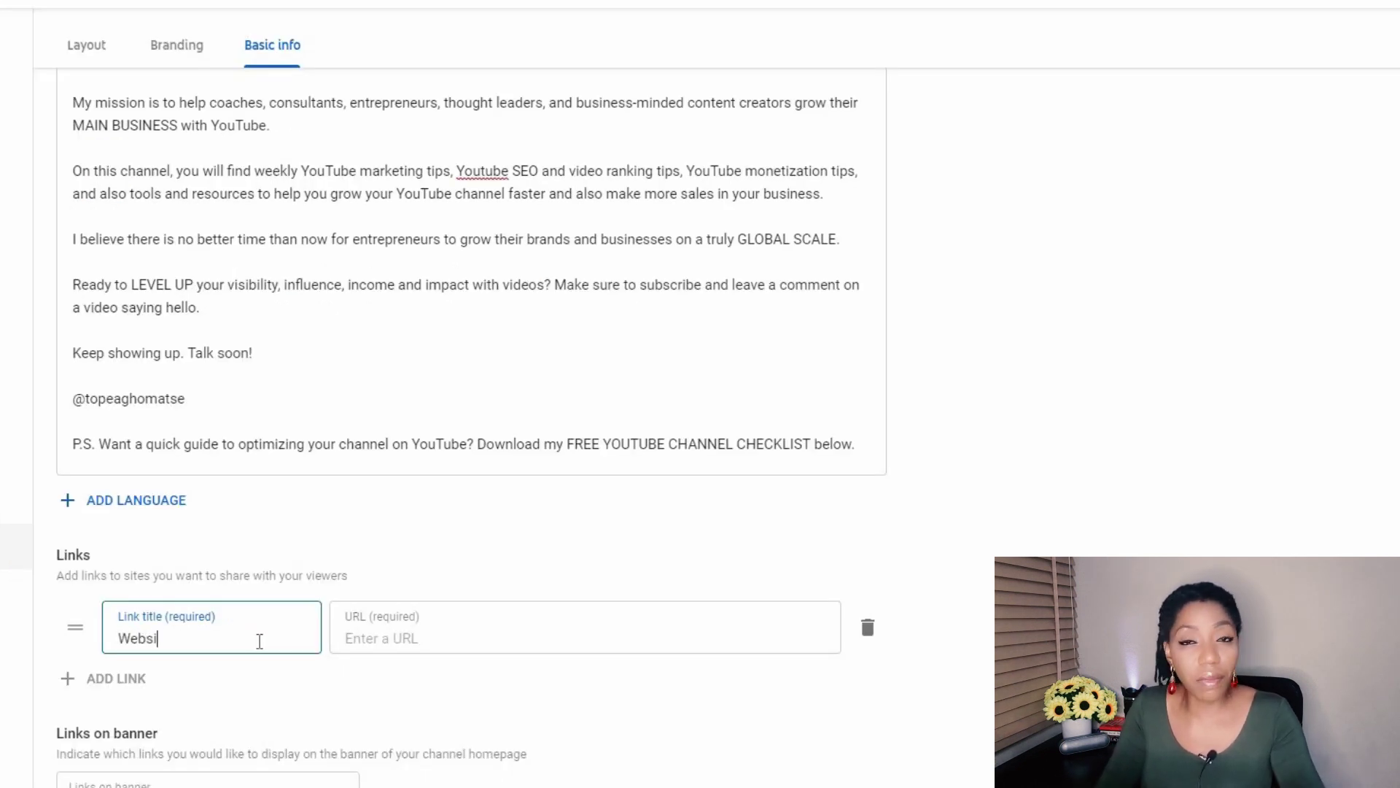
type("te")
left_click(440, 636)
key("ctrl+v")
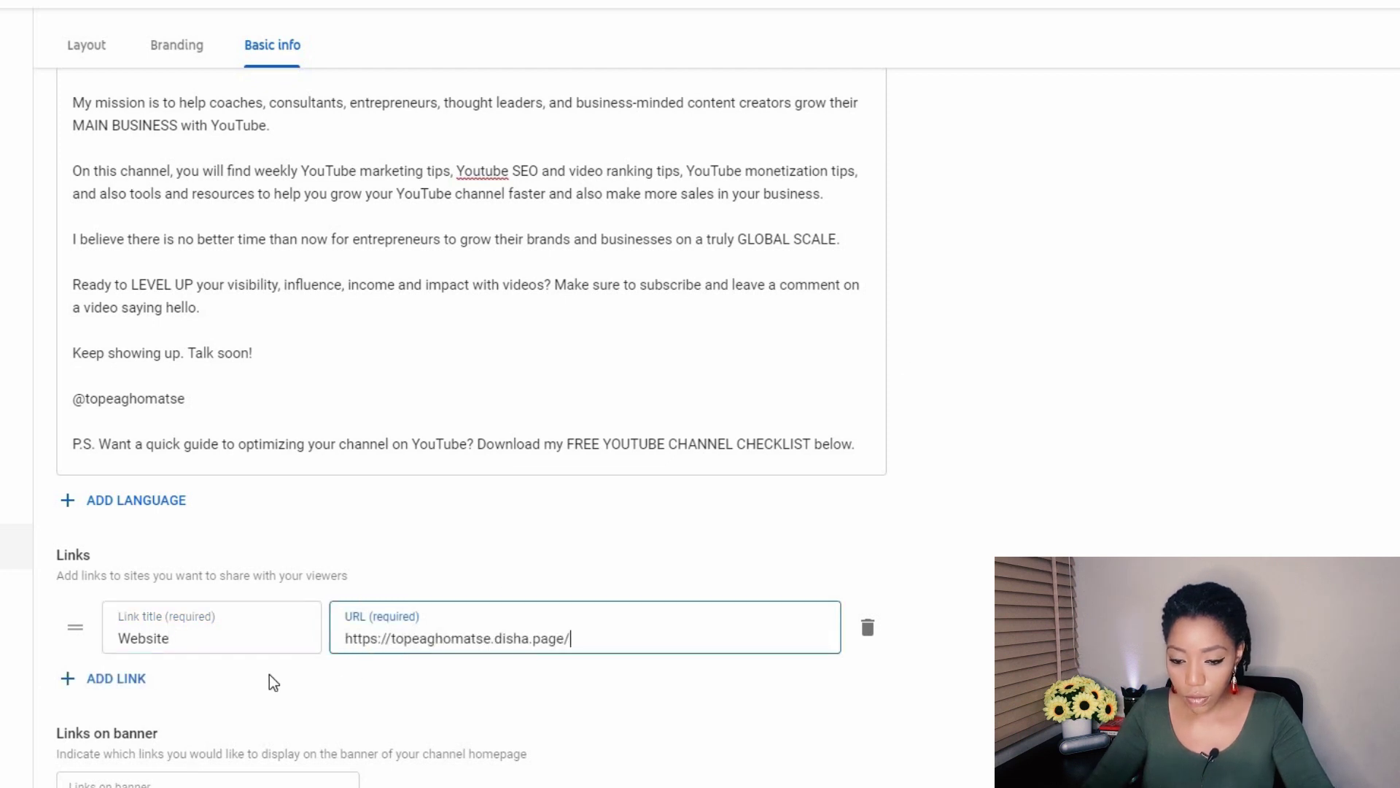
left_click(136, 677)
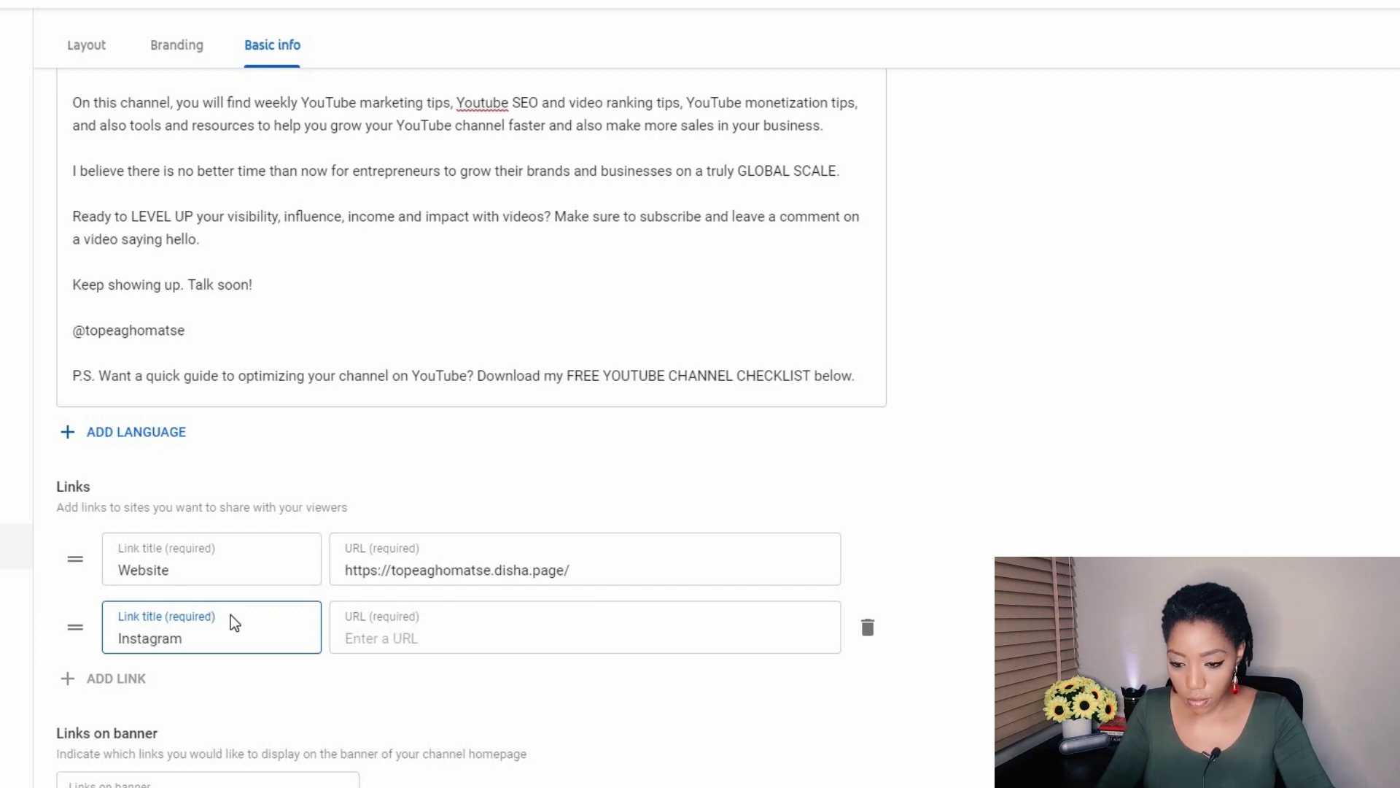
left_click(353, 637)
key("ctrl+v")
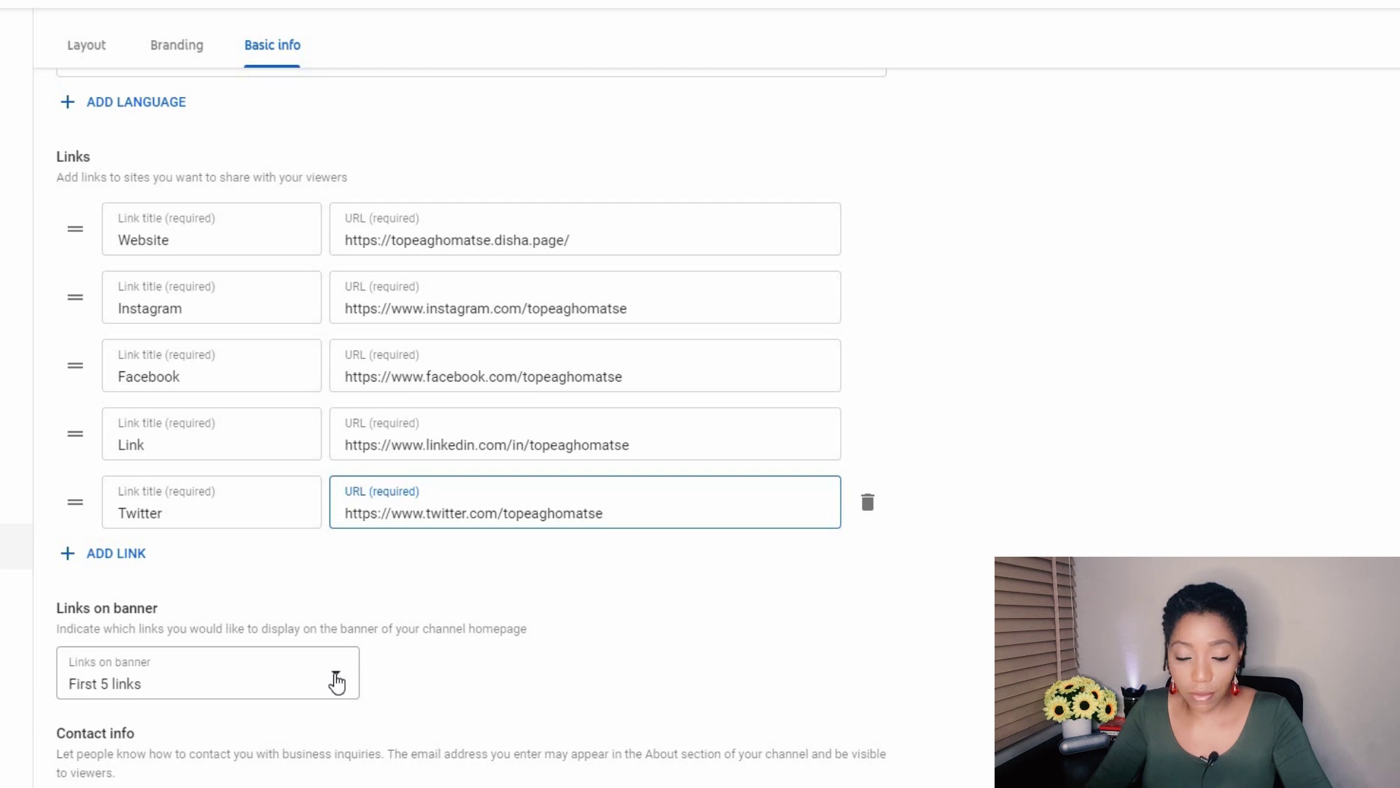
Keep banner links at 'First 5 links' and fill in the saved business contact email
left_click(336, 681)
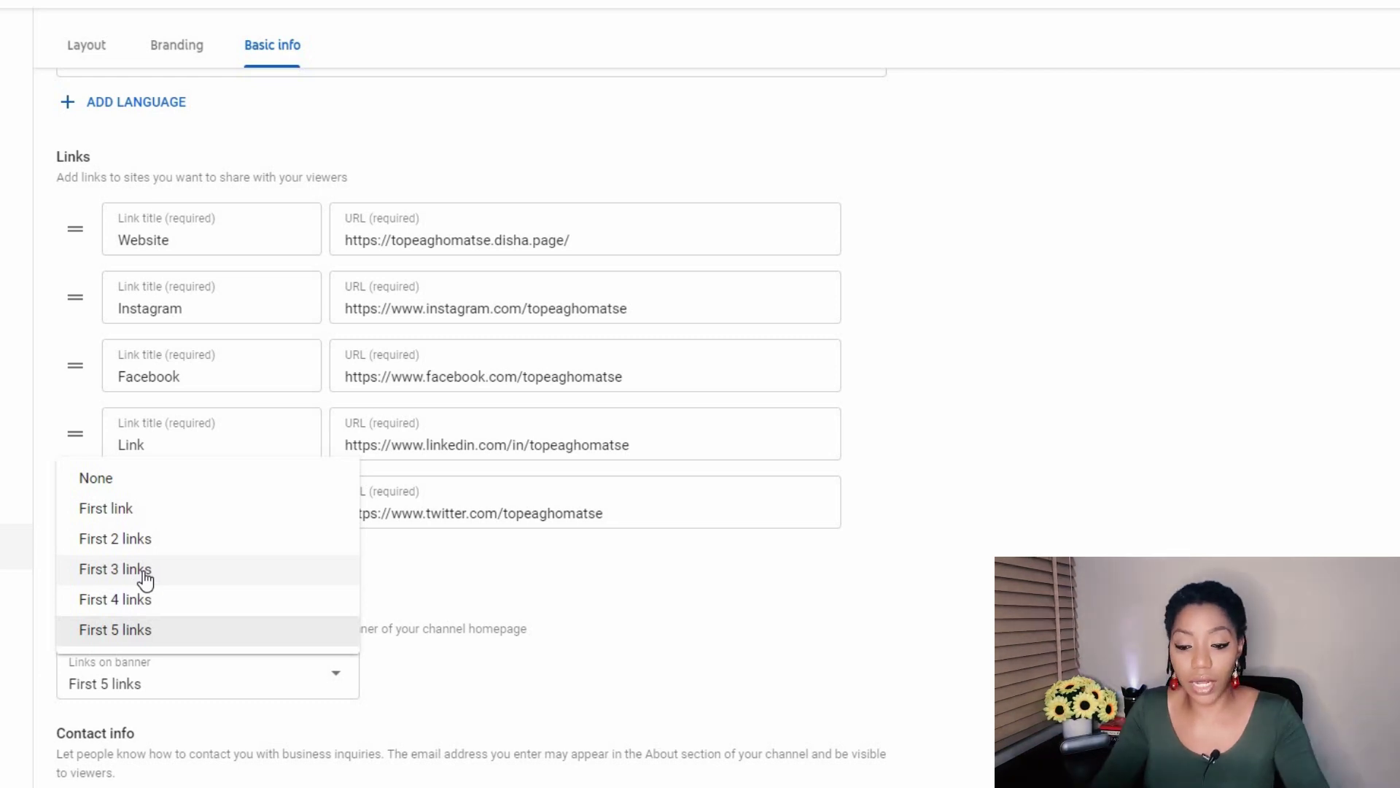
left_click(156, 629)
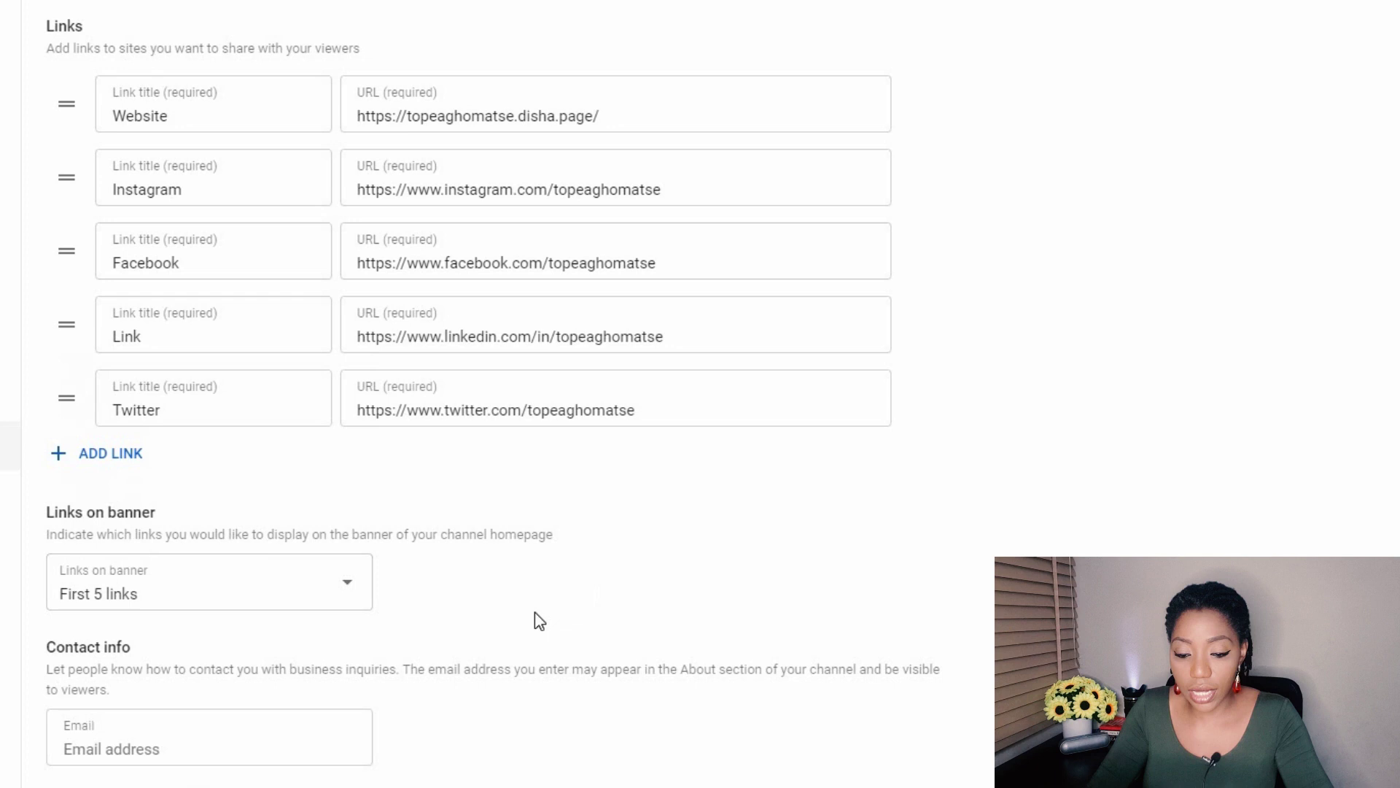
left_click(137, 758)
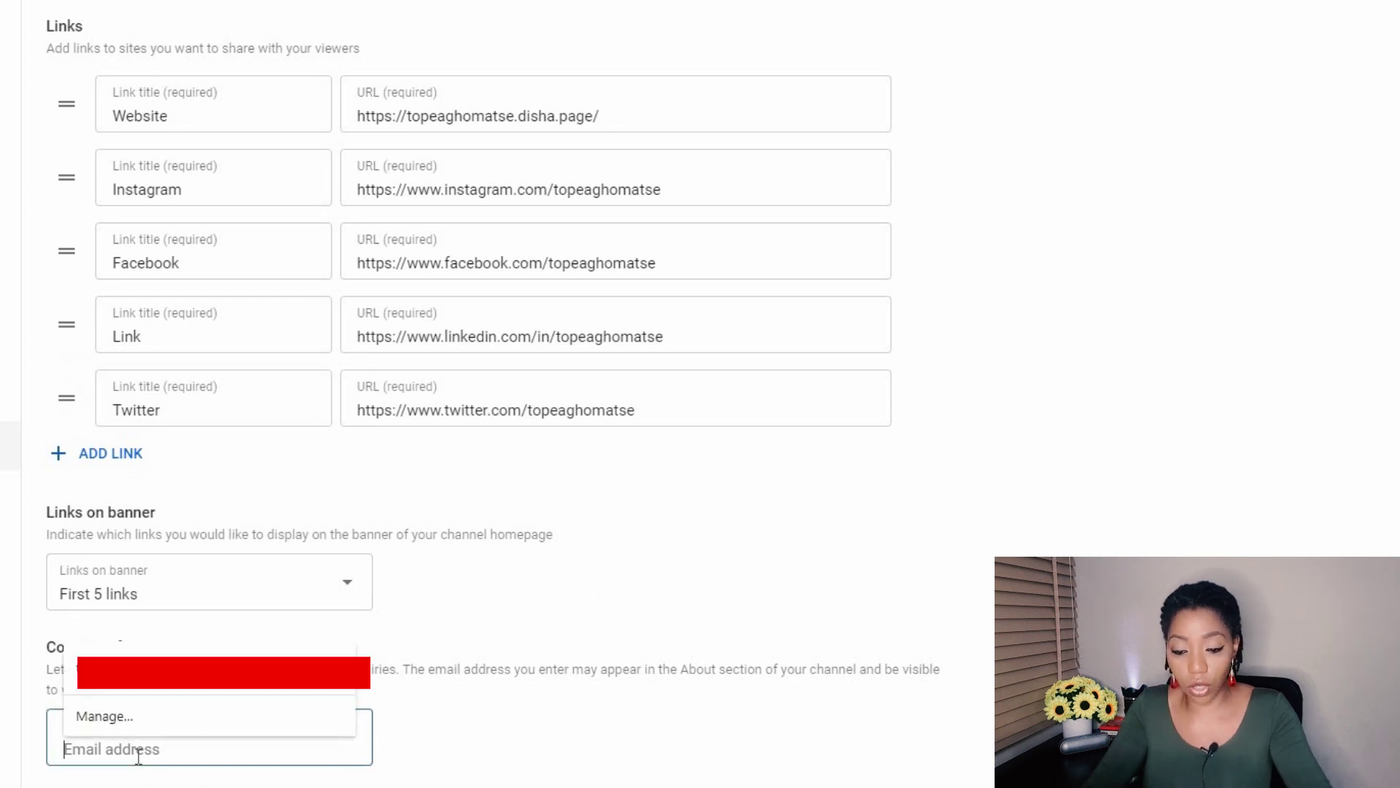
left_click(218, 672)
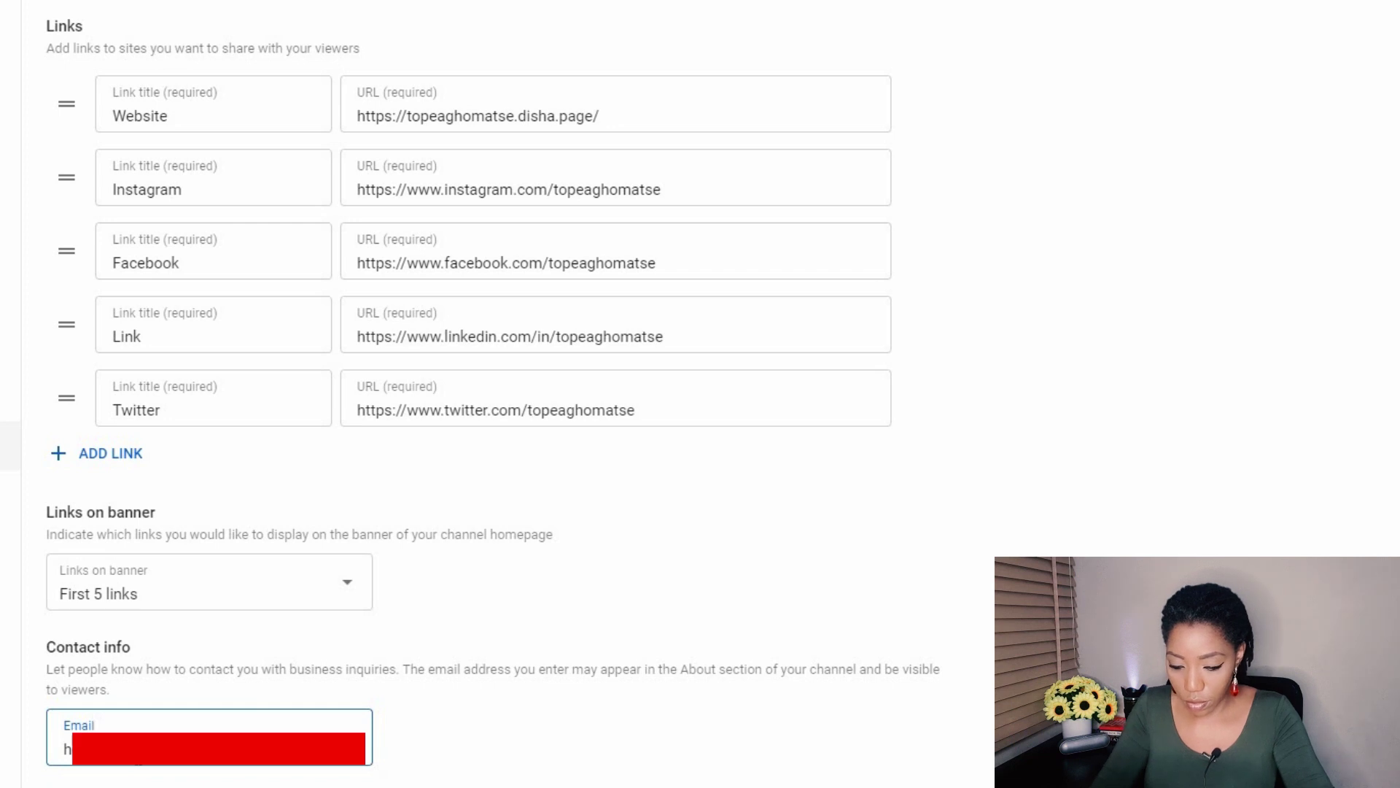
scroll(1217, 342, "up", 2)
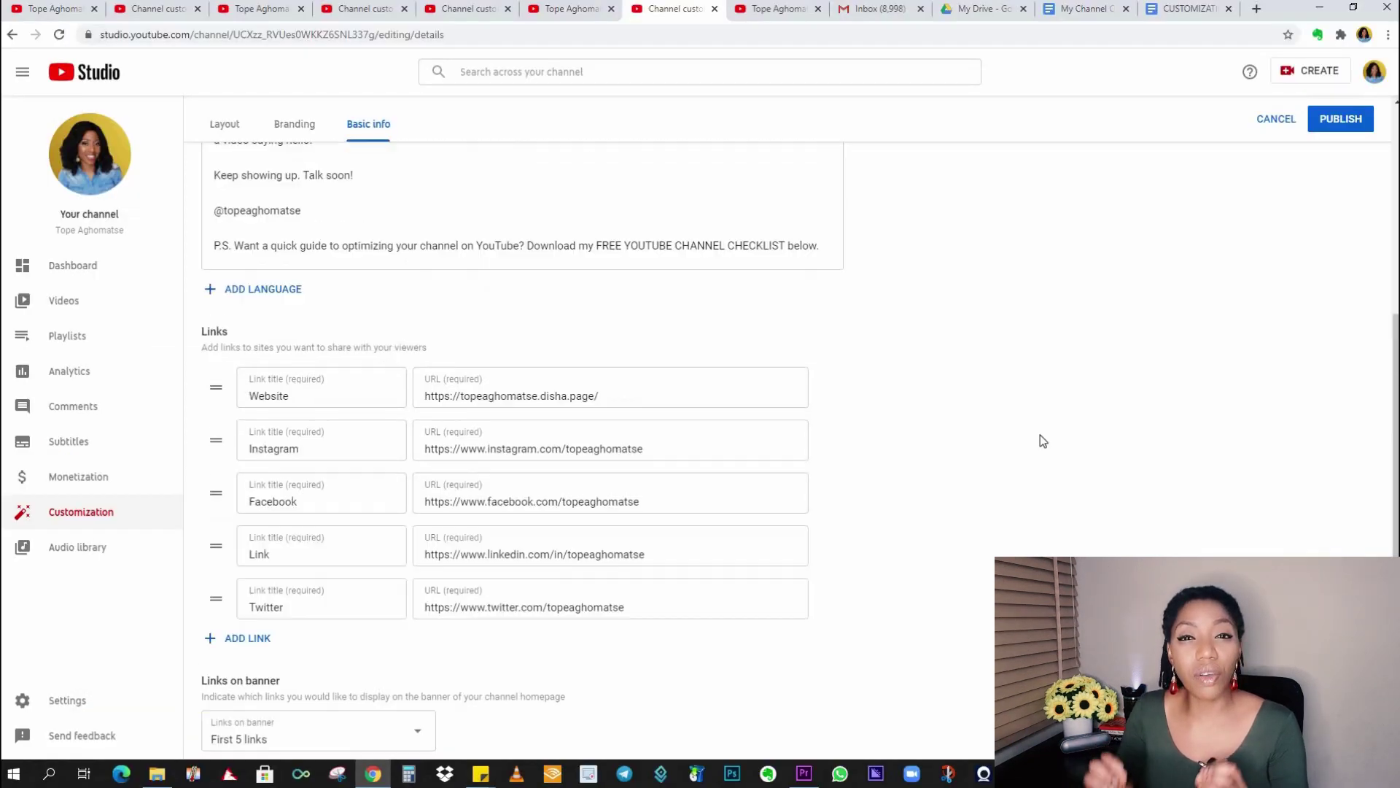
scroll(1040, 437, "up", 5)
scroll(1040, 436, "down", 7)
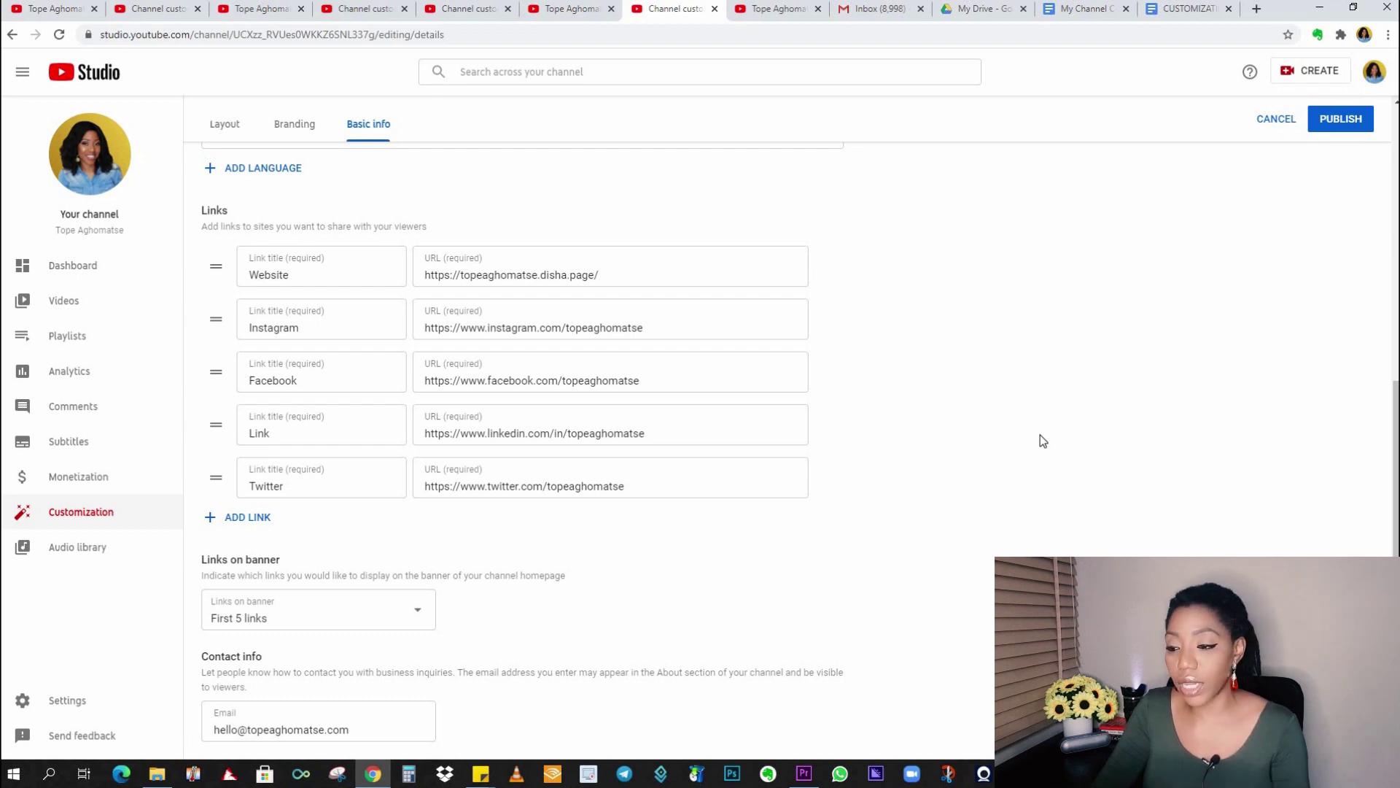
Publish all channel customization edits so the 'Changes published' notice appears
scroll(1040, 435, "up", 6)
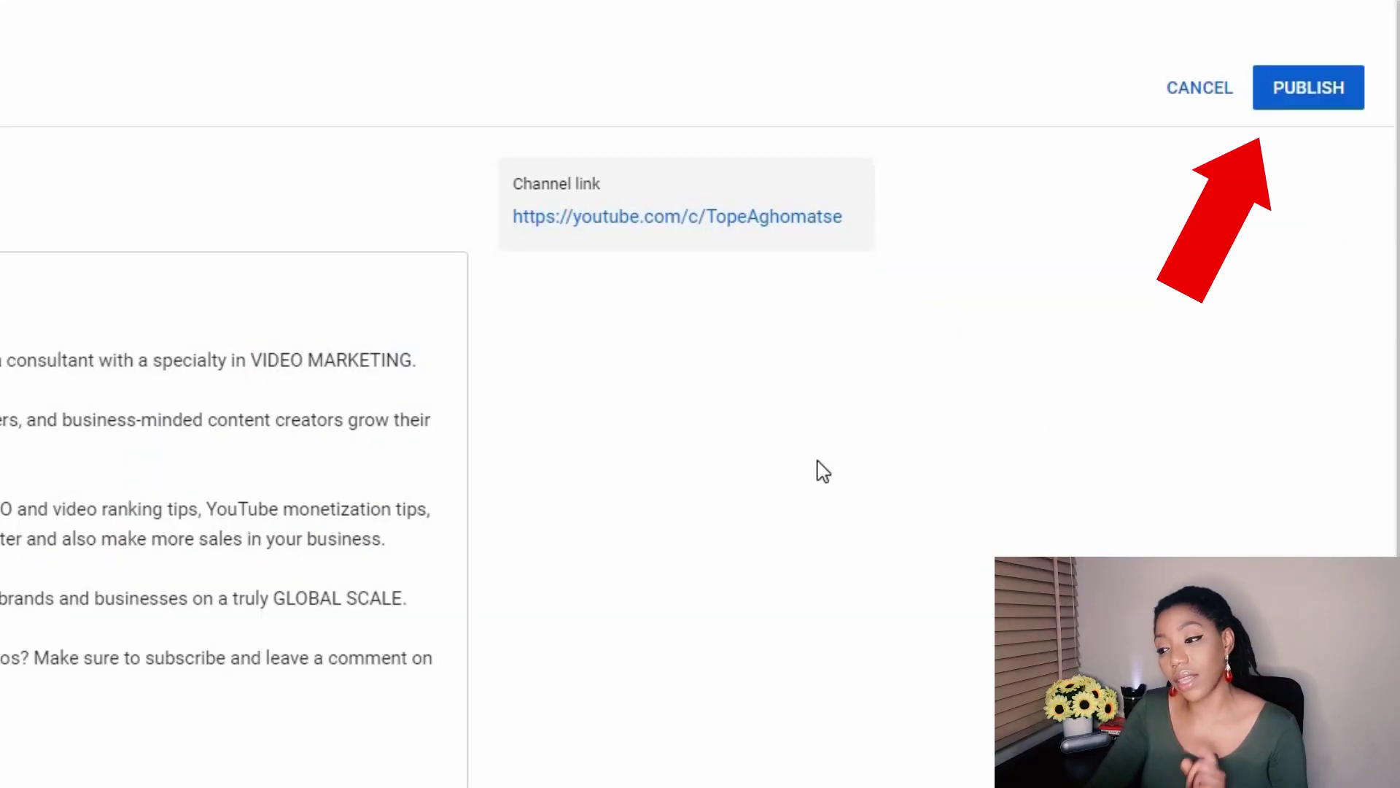
left_click(1310, 104)
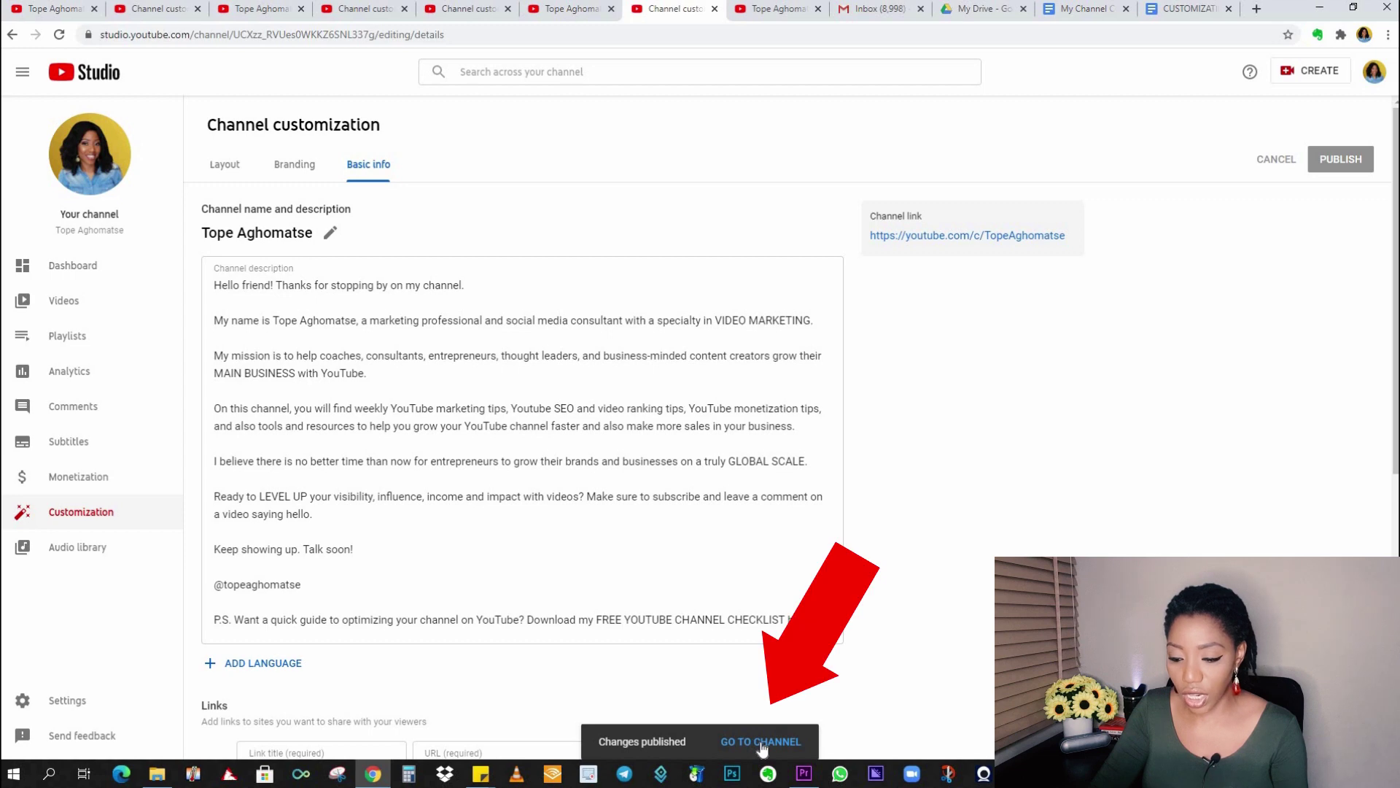
Go to the live channel page, pause the trailer, and scroll through the banner and playlist rows
left_click(760, 741)
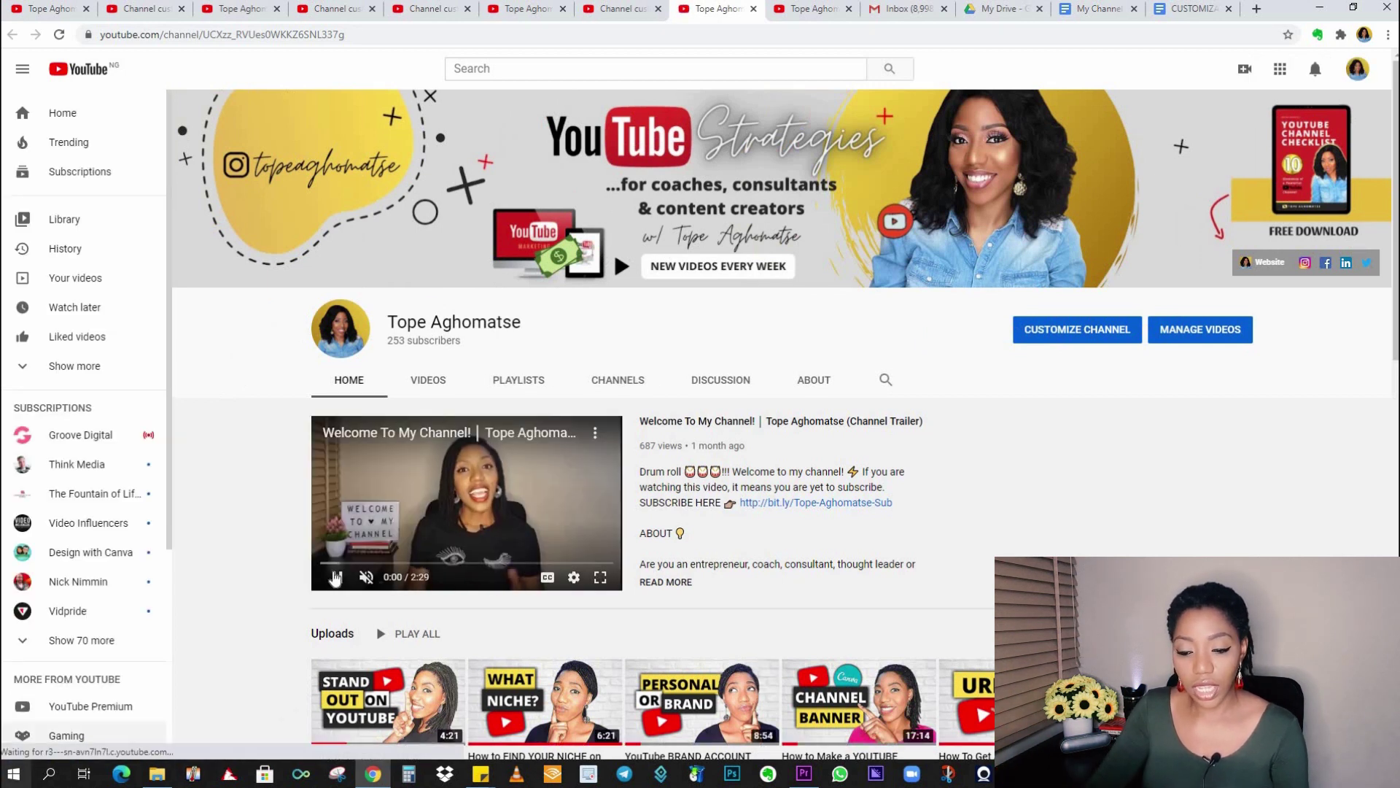
left_click(337, 577)
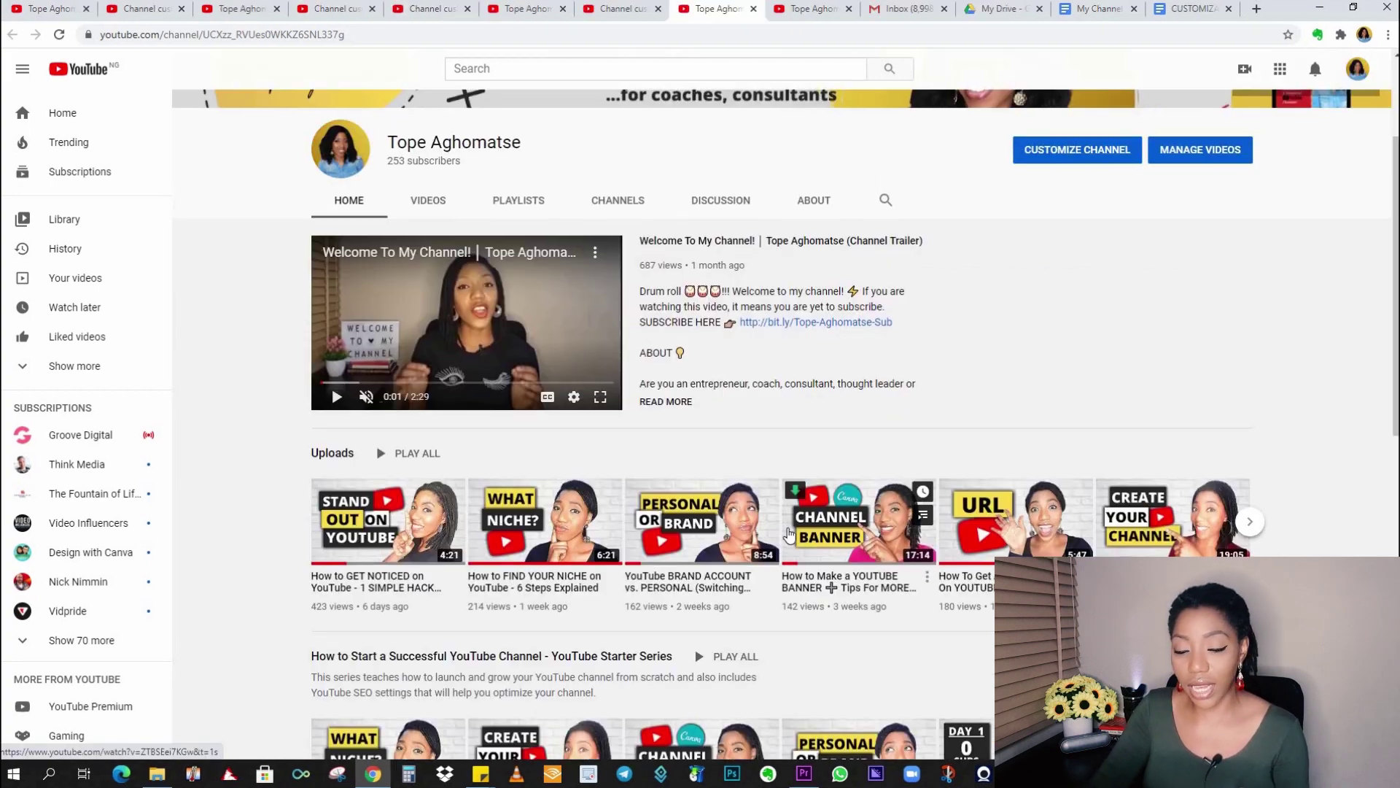
scroll(789, 536, "down", 5)
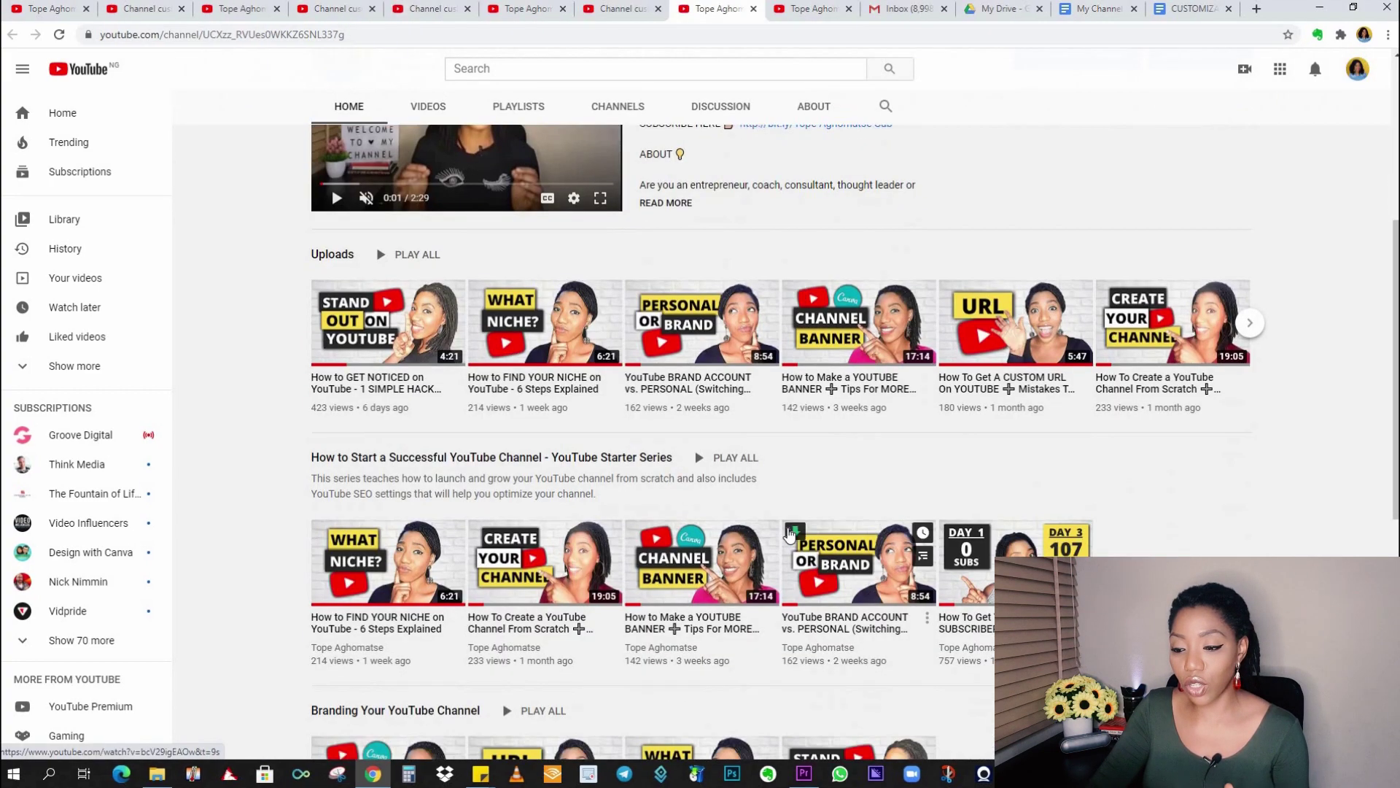
scroll(789, 536, "down", 5)
scroll(789, 536, "up", 1)
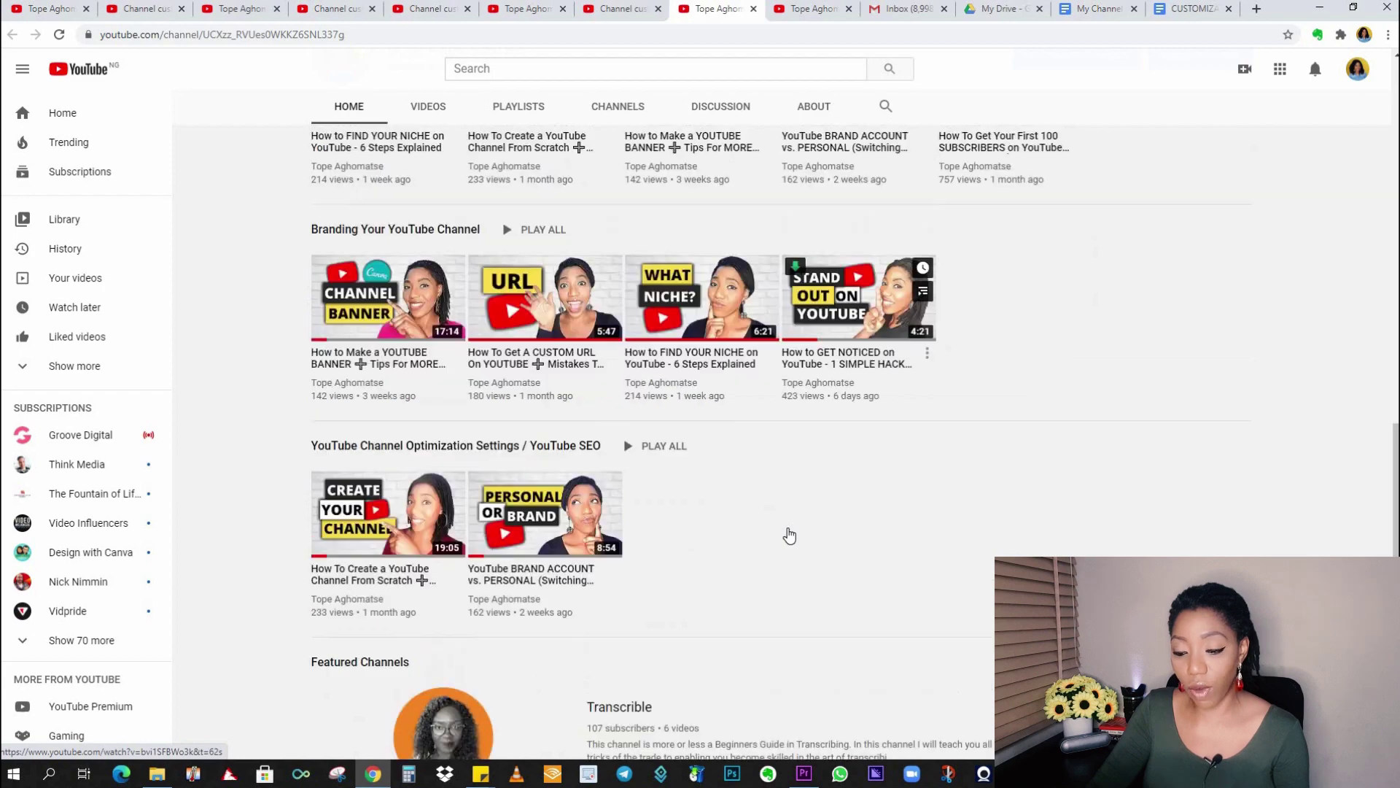
scroll(789, 536, "down", 1)
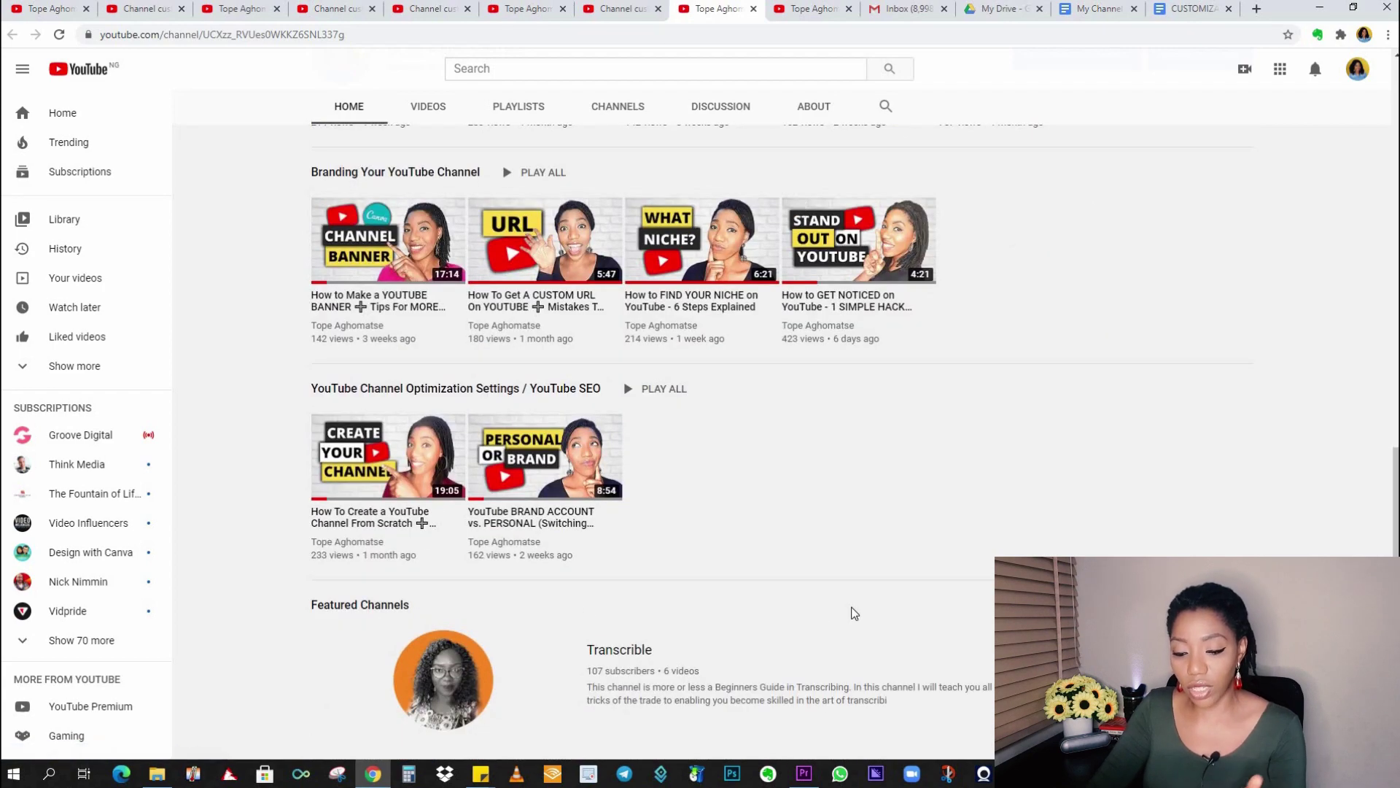
scroll(853, 611, "up", 5)
scroll(854, 611, "up", 4)
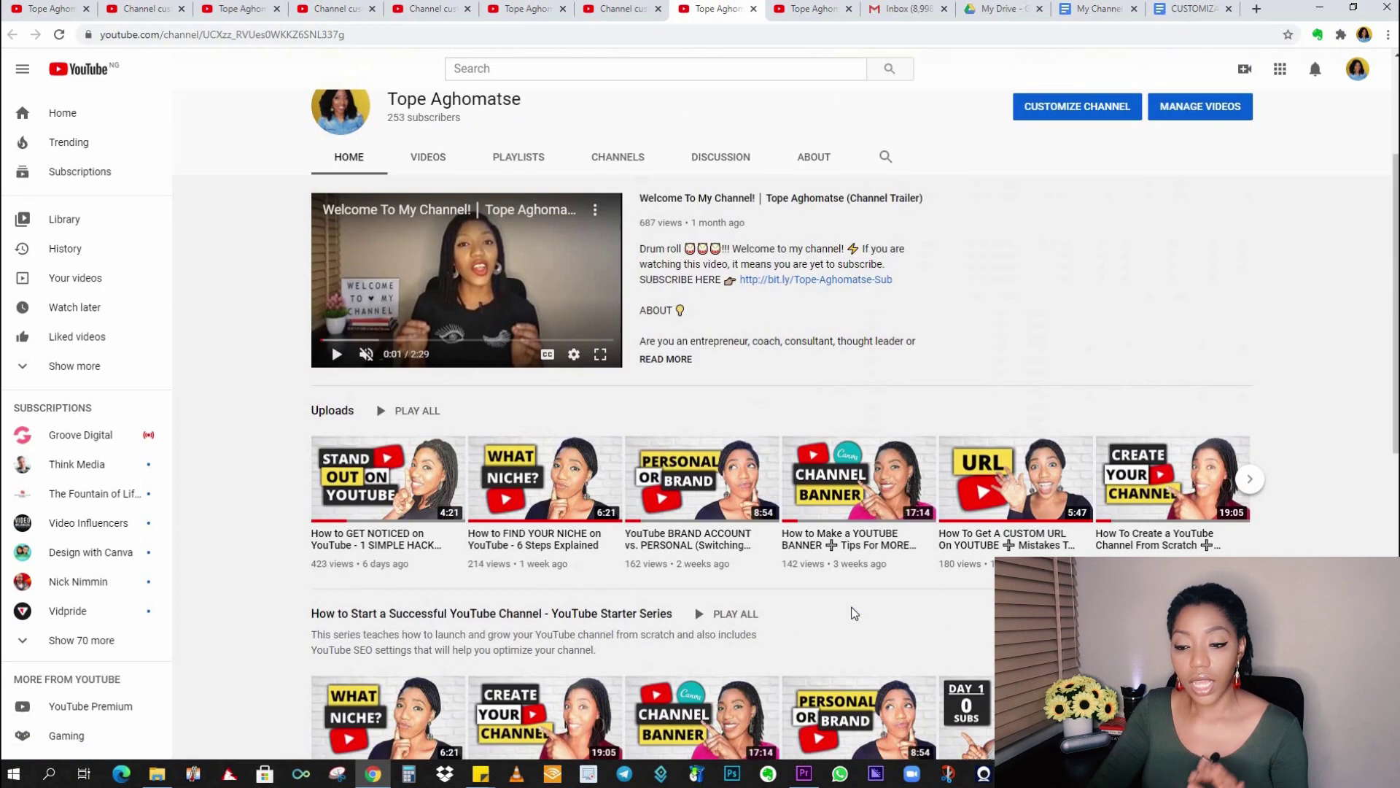
scroll(853, 613, "up", 2)
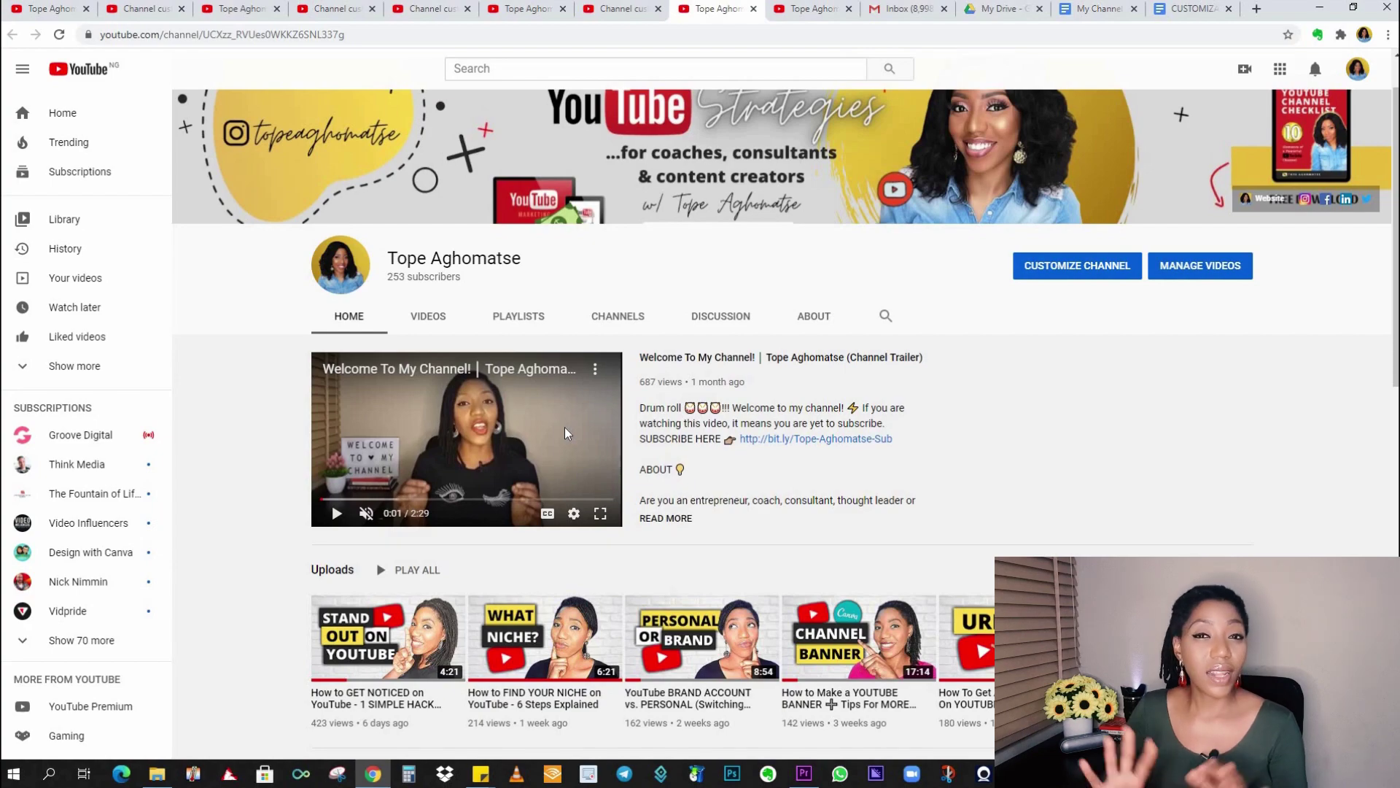